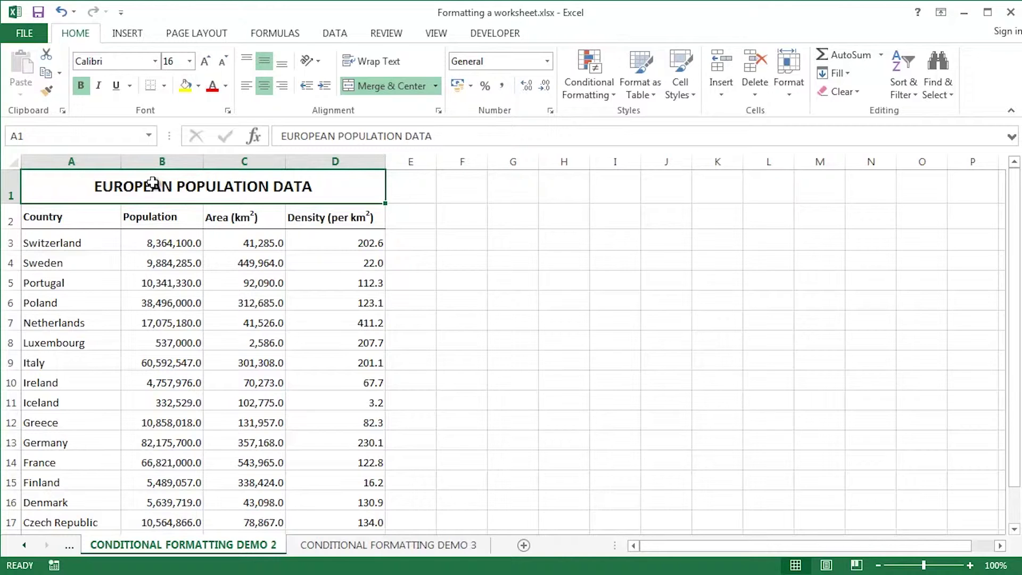
- Apply solid blue data bars to the density values in D3:D20
left_click(343, 238)
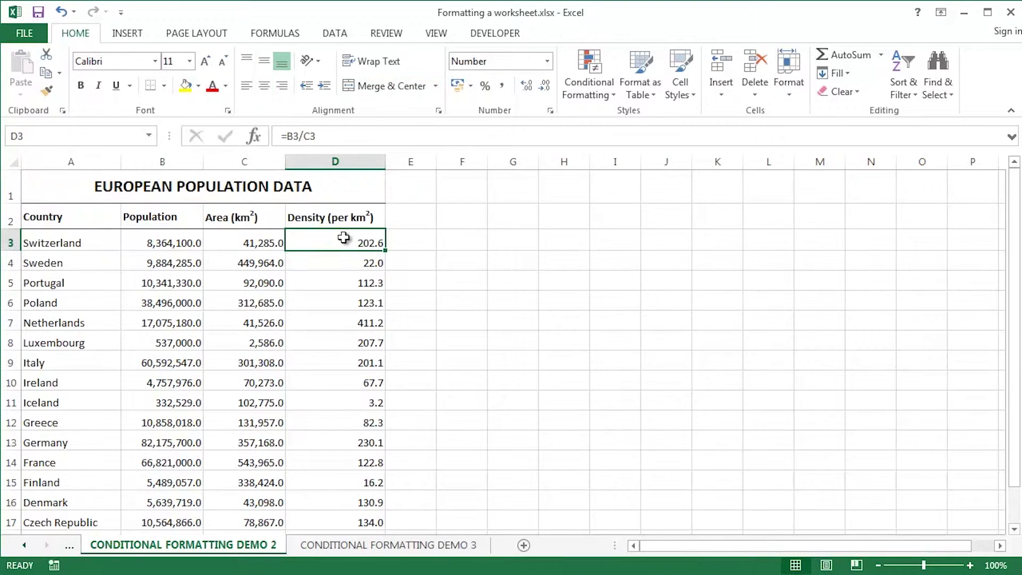
key("ctrl+shift+Down")
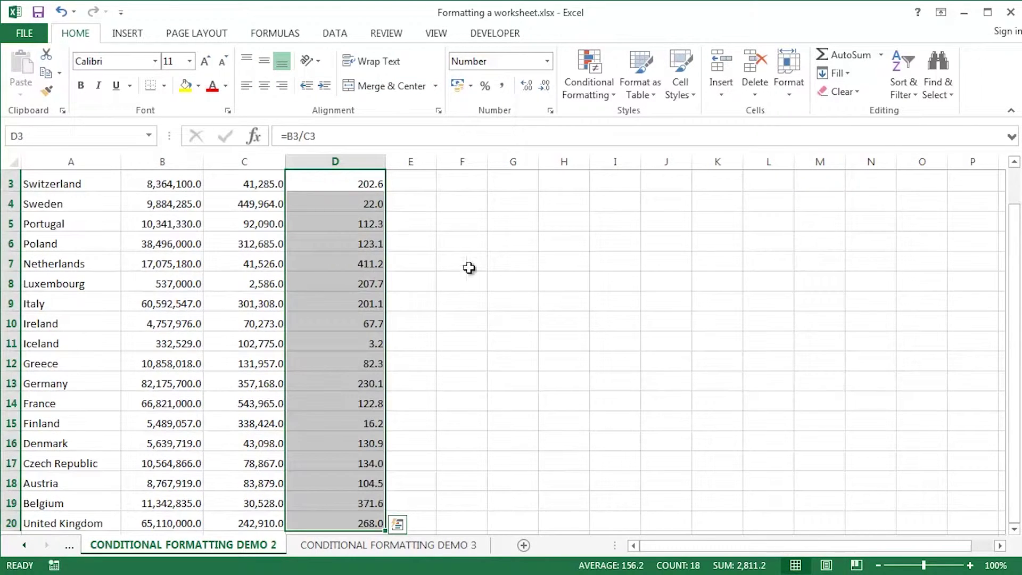
scroll(498, 279, "up", 1)
left_click(594, 82)
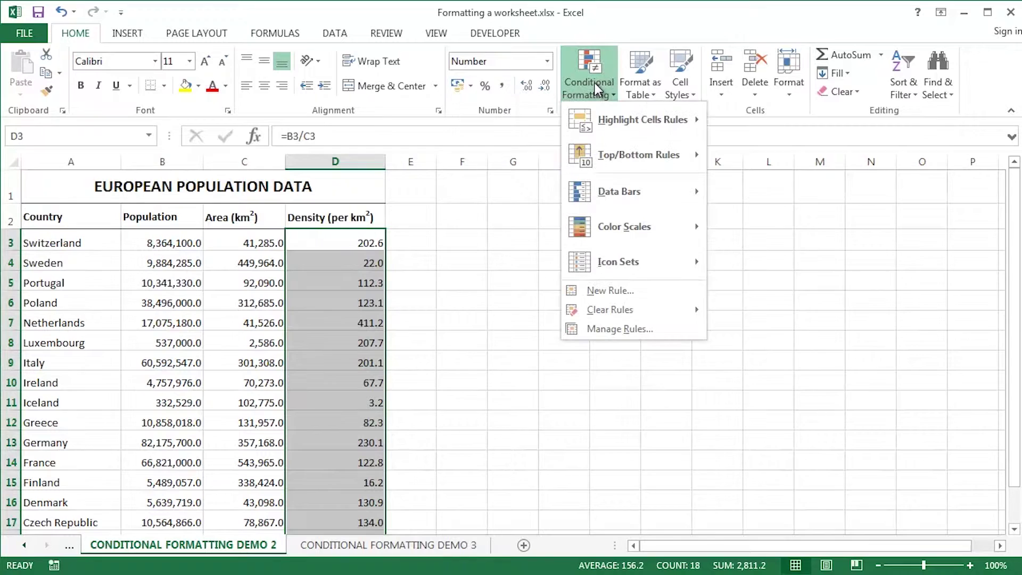
mouse_move(604, 191)
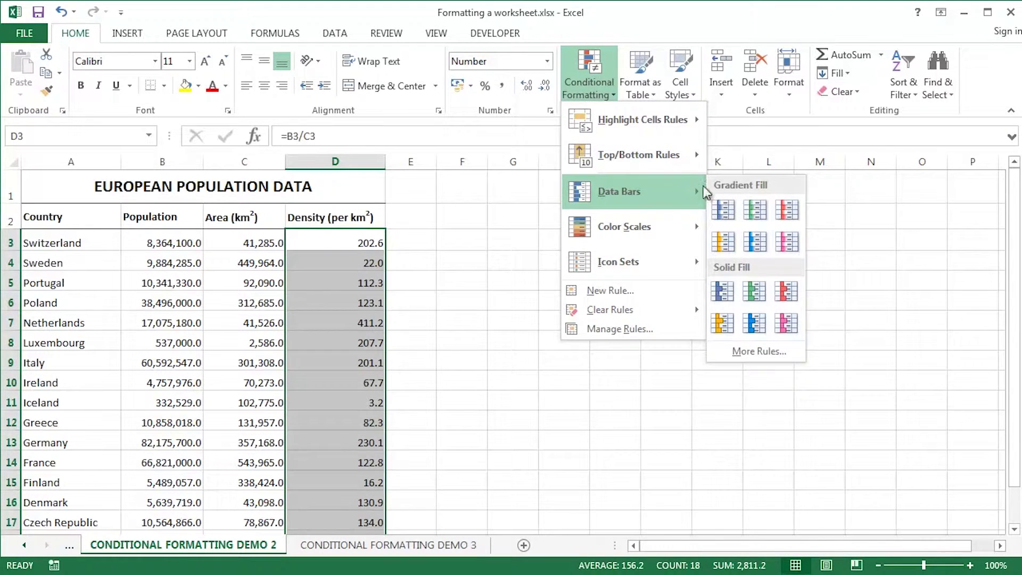
left_click(723, 293)
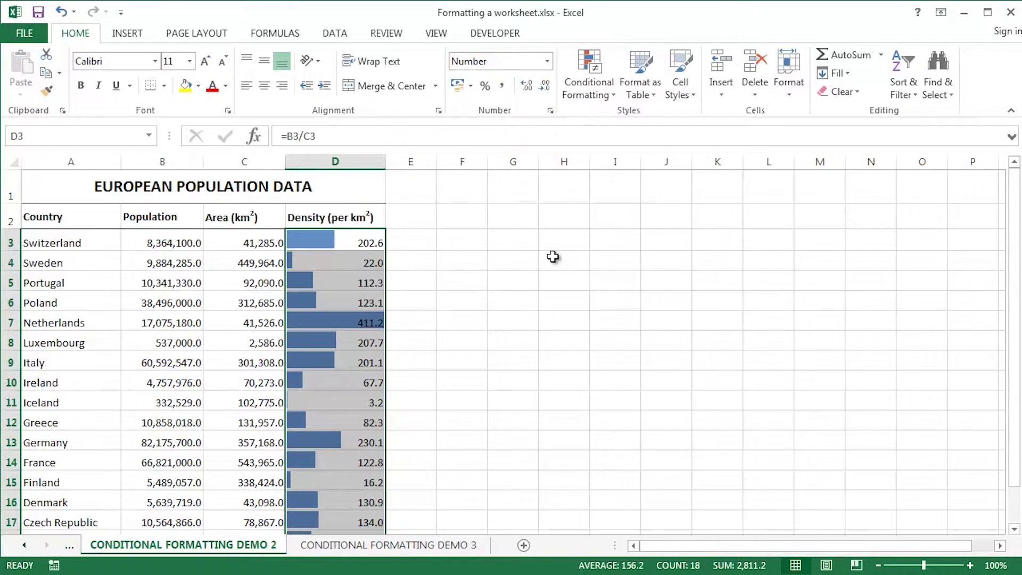
left_click(515, 237)
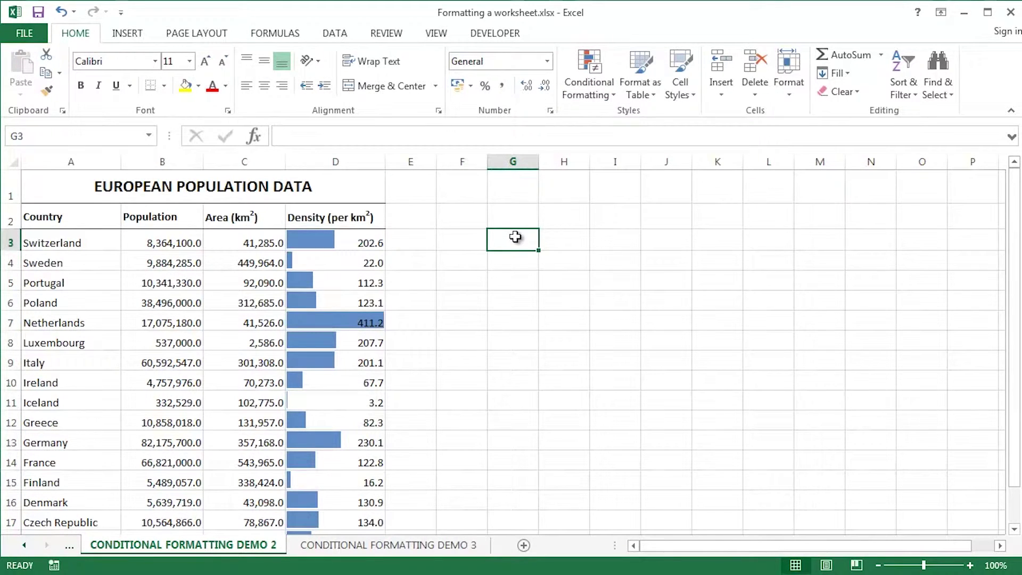
left_click(591, 72)
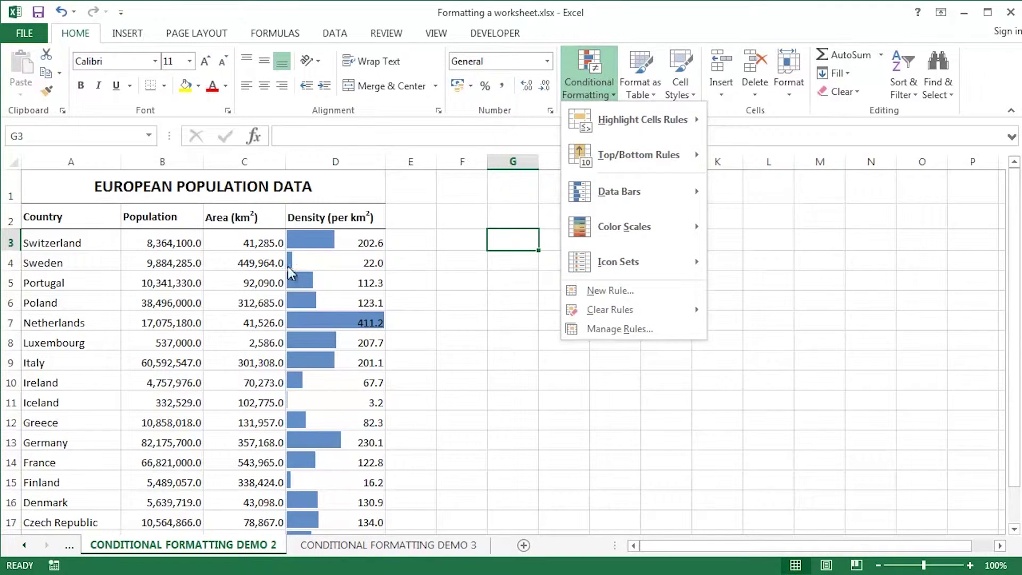
left_click(325, 239)
left_click(365, 234)
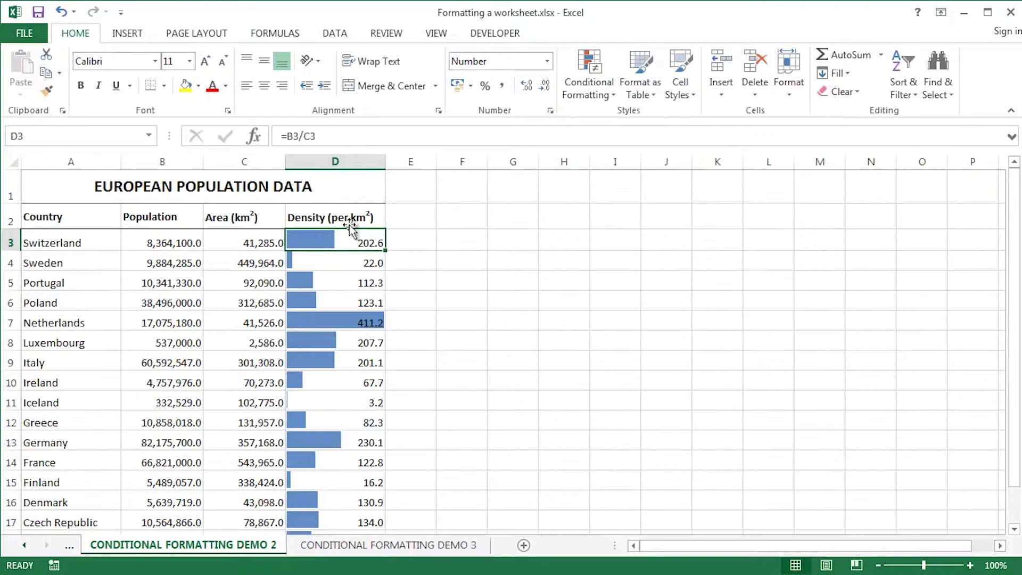
- Change the Netherlands population to 1707518 to test the data bars, and undo the edit
left_click(174, 322)
key("F2")
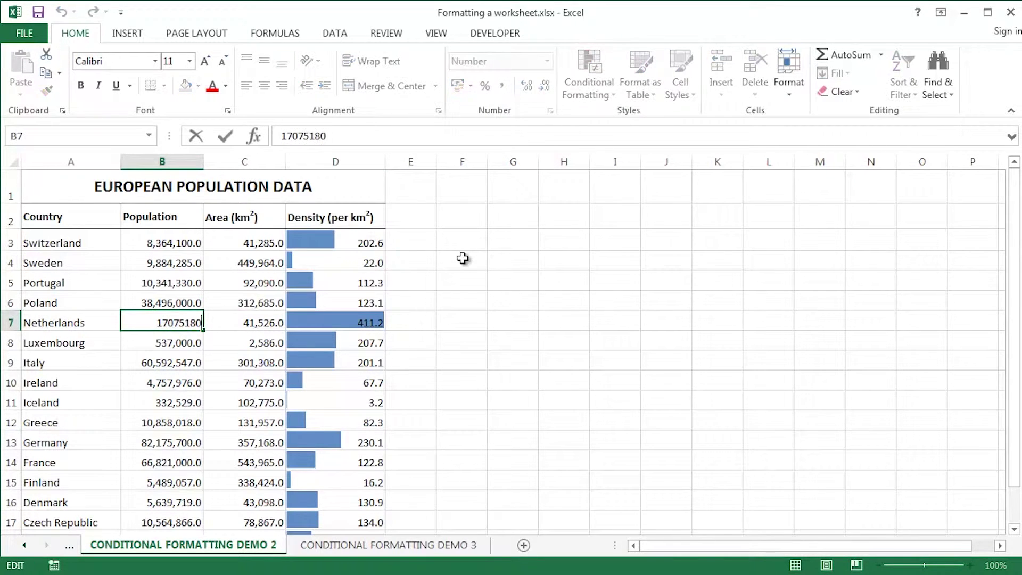
key("BackSpace")
key("Return")
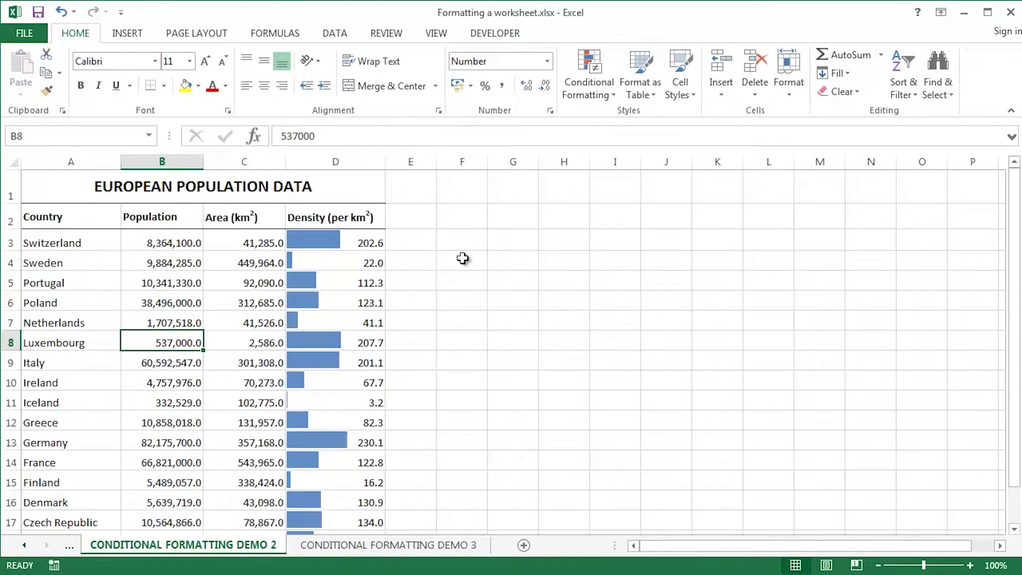
key("ctrl+z")
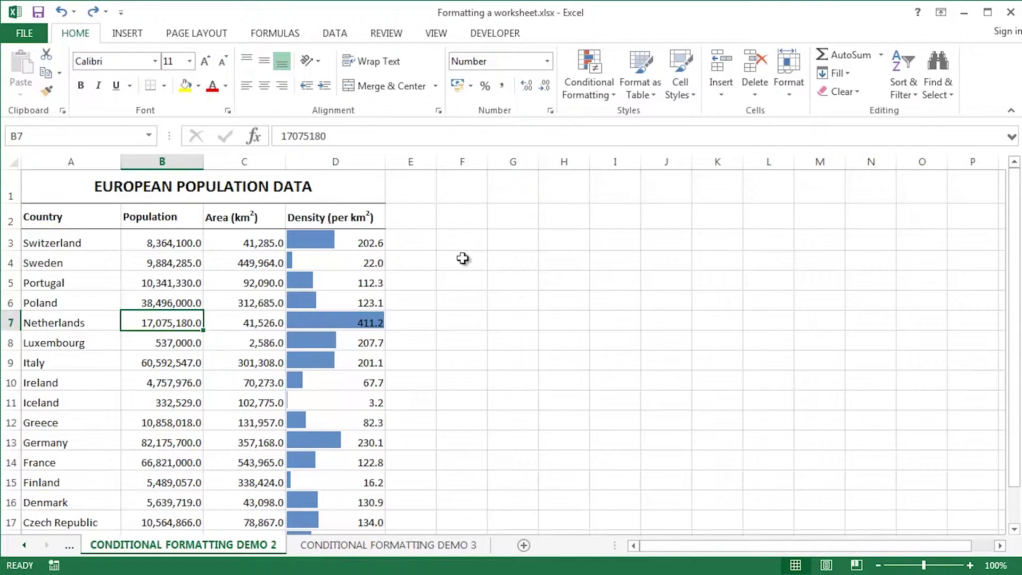
- Clear the conditional formatting rules from the density values in D3:D20
left_click(362, 241)
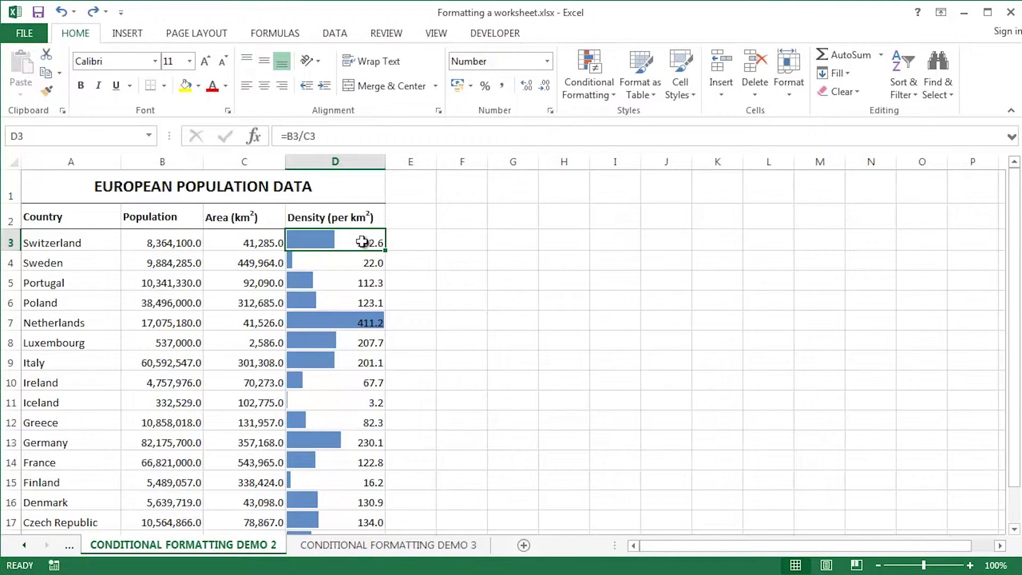
key("ctrl+shift+Down")
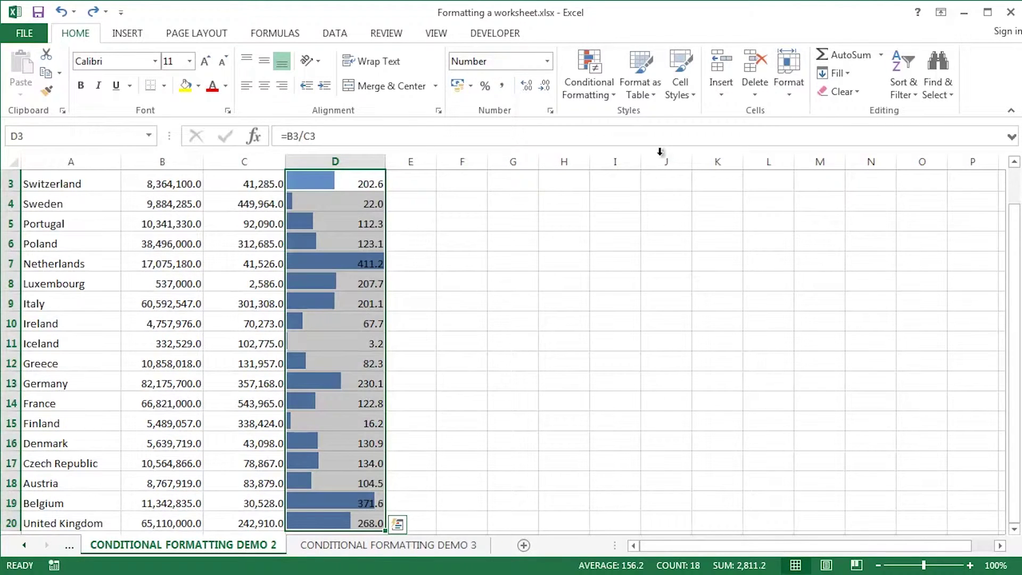
scroll(591, 157, "up", 1)
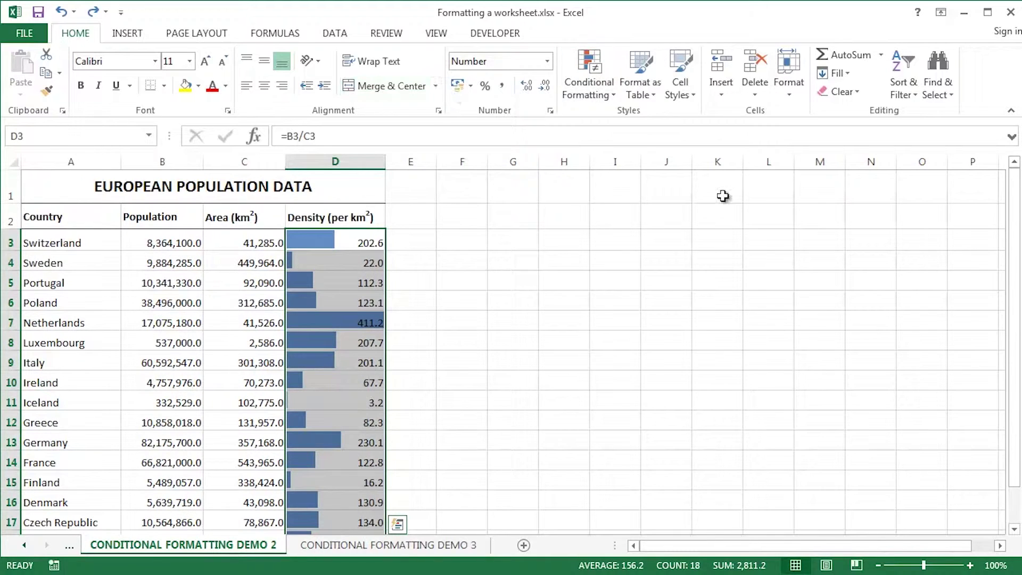
left_click(589, 80)
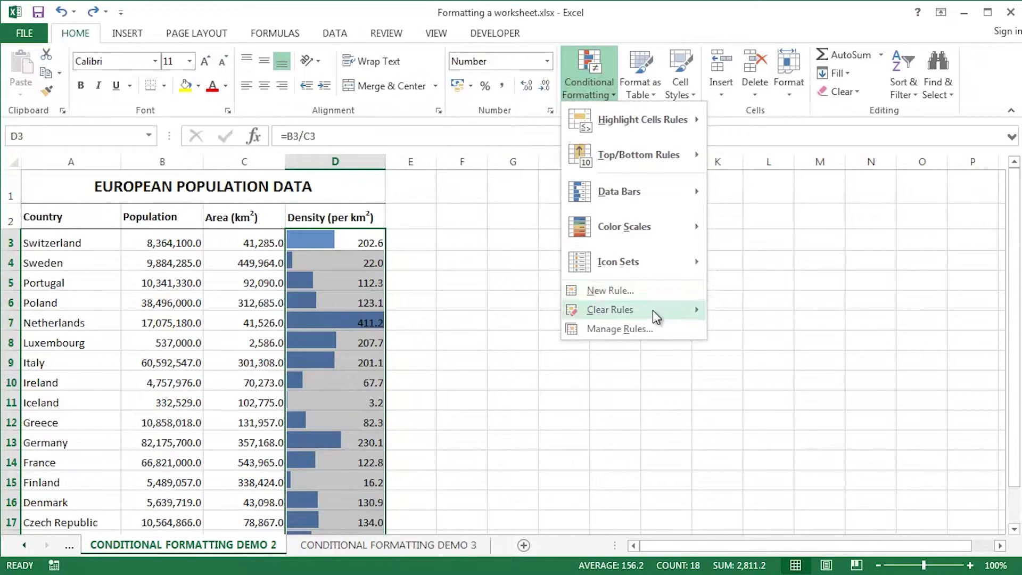
mouse_move(654, 315)
left_click(810, 311)
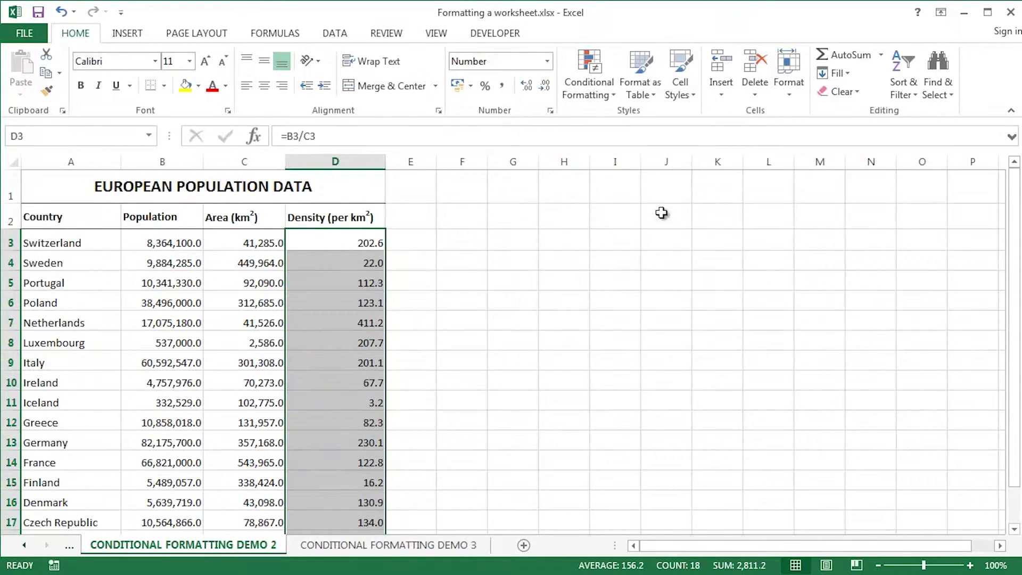
- Apply the three-flag indicator icon set to the selected density values and deselect the range
left_click(581, 98)
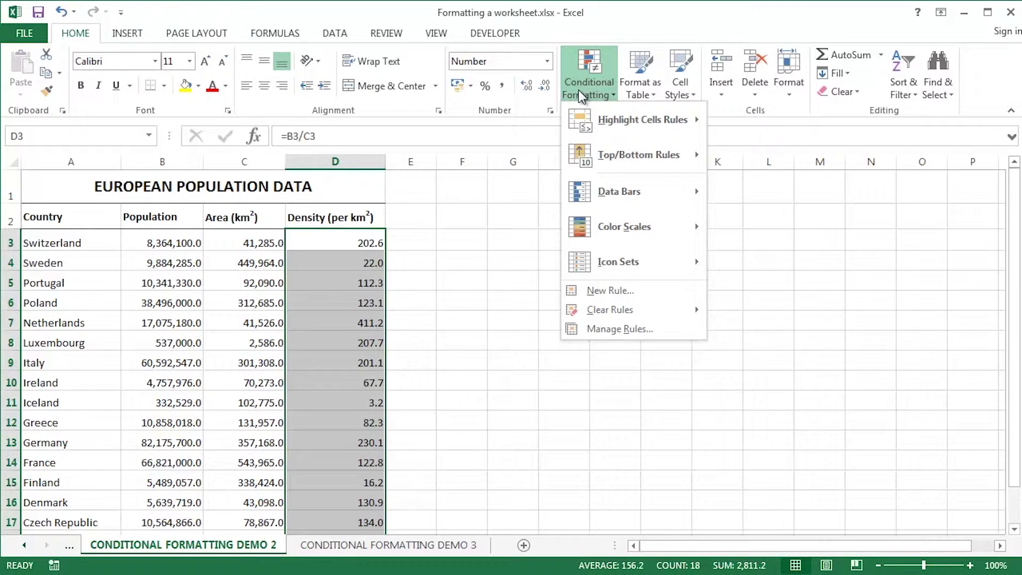
mouse_move(621, 261)
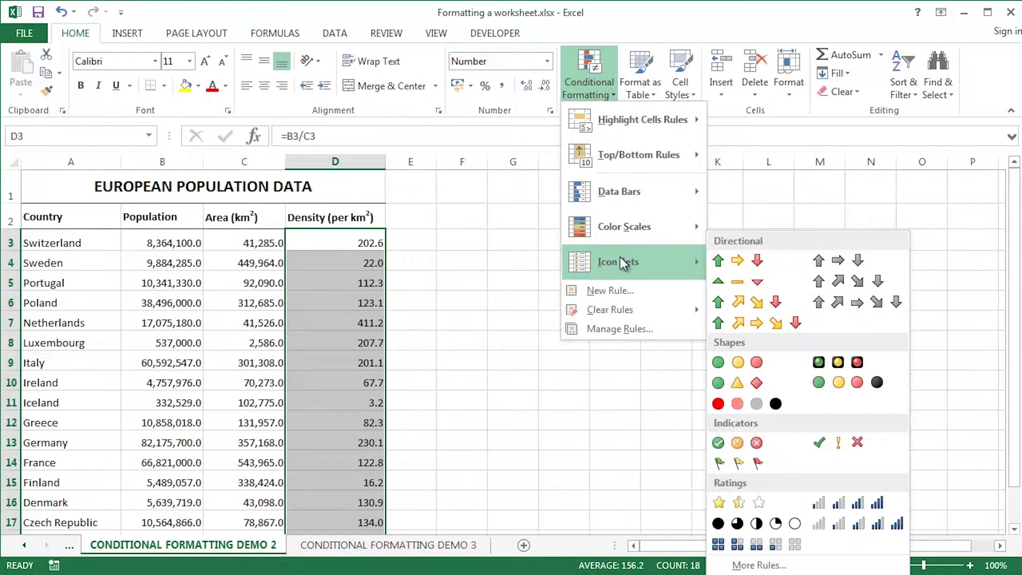
left_click(738, 464)
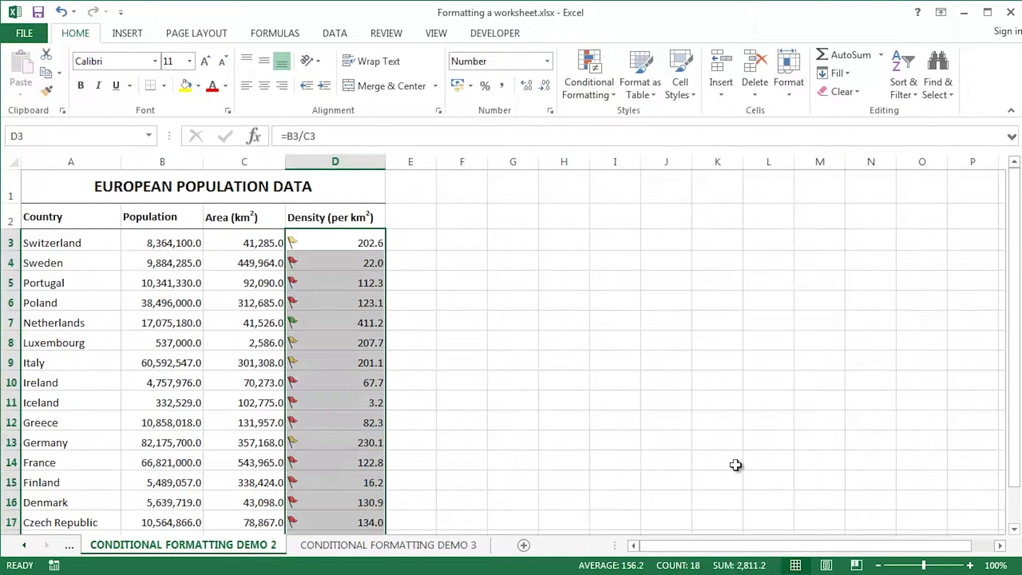
left_click(524, 243)
- Examine which flag colour is assigned to low, middle and high density values down the country list
left_click_drag(354, 263, 349, 299)
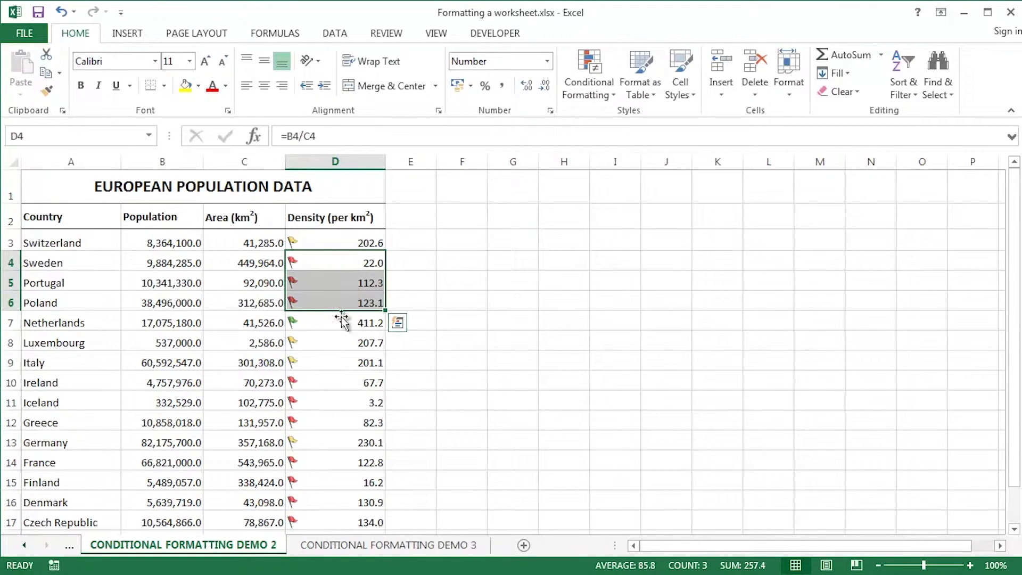
left_click(327, 324)
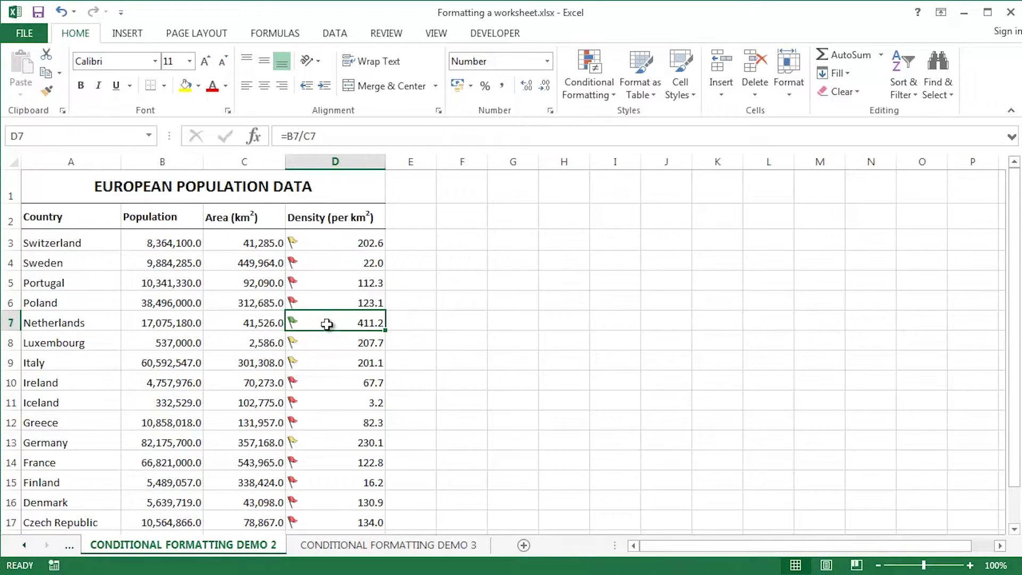
scroll(529, 307, "down", 5)
scroll(383, 350, "up", 3)
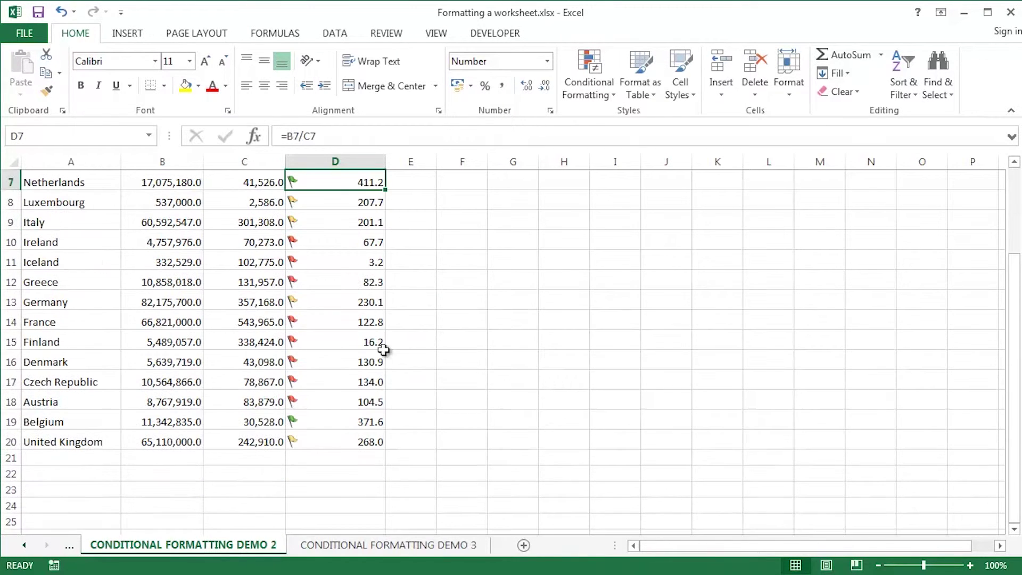
left_click(344, 423)
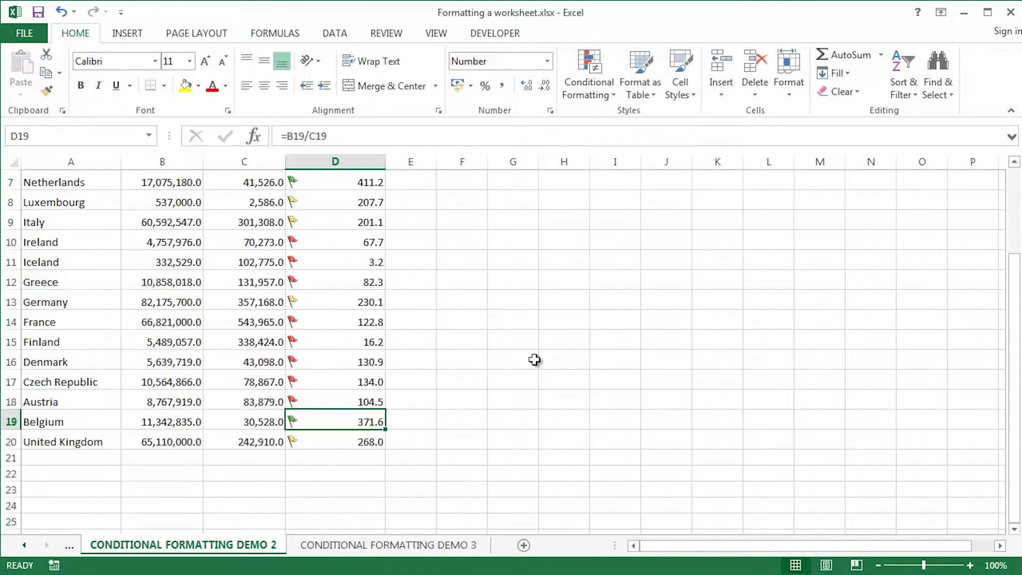
scroll(353, 291, "up", 2)
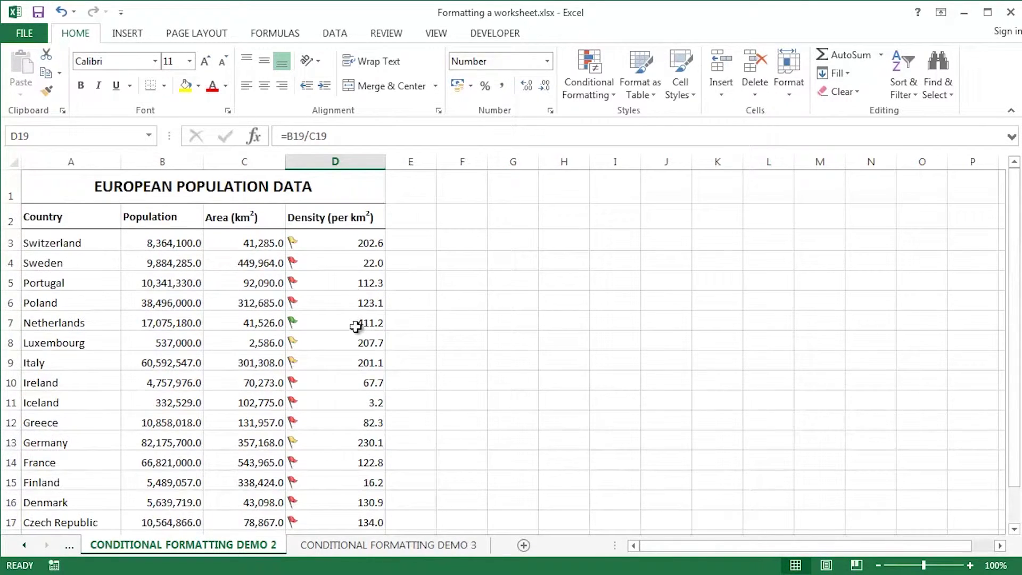
left_click(339, 350)
left_click_drag(339, 351, 338, 365)
- Open the flag icon set rule of the density values D3:D20 for editing and review its percent thresholds
left_click(335, 244)
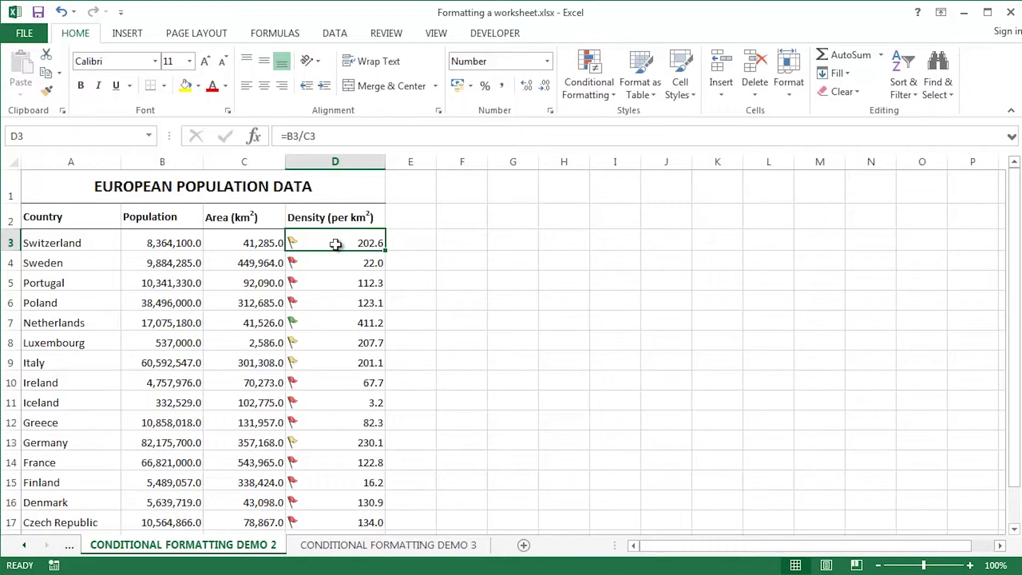
key("ctrl+shift+Down")
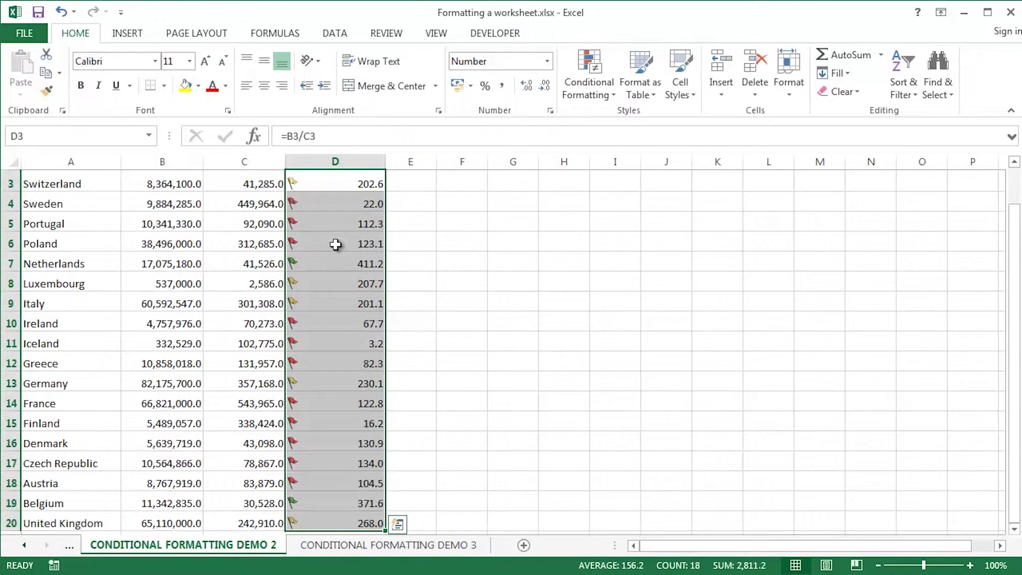
scroll(412, 269, "up", 1)
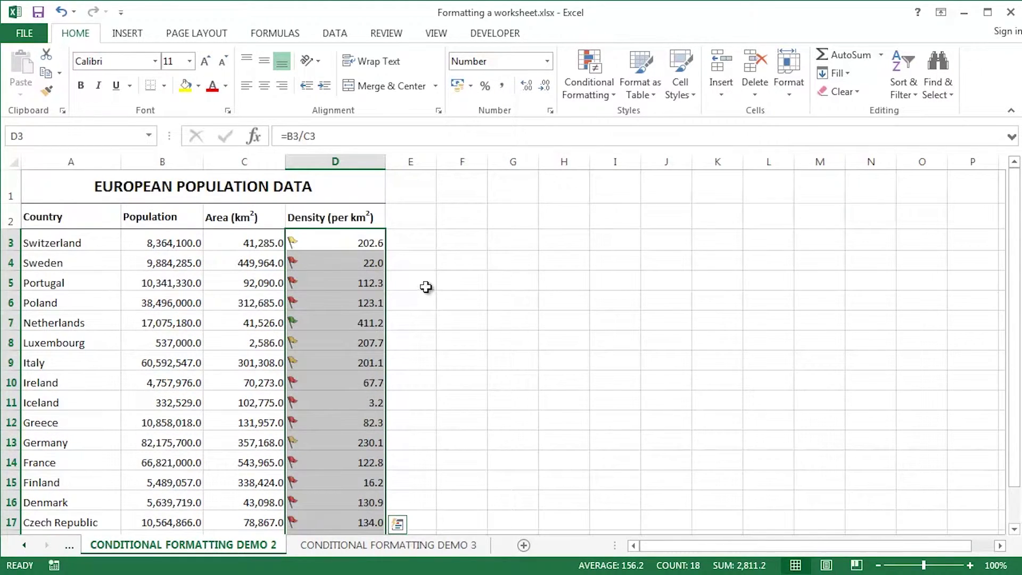
left_click(575, 95)
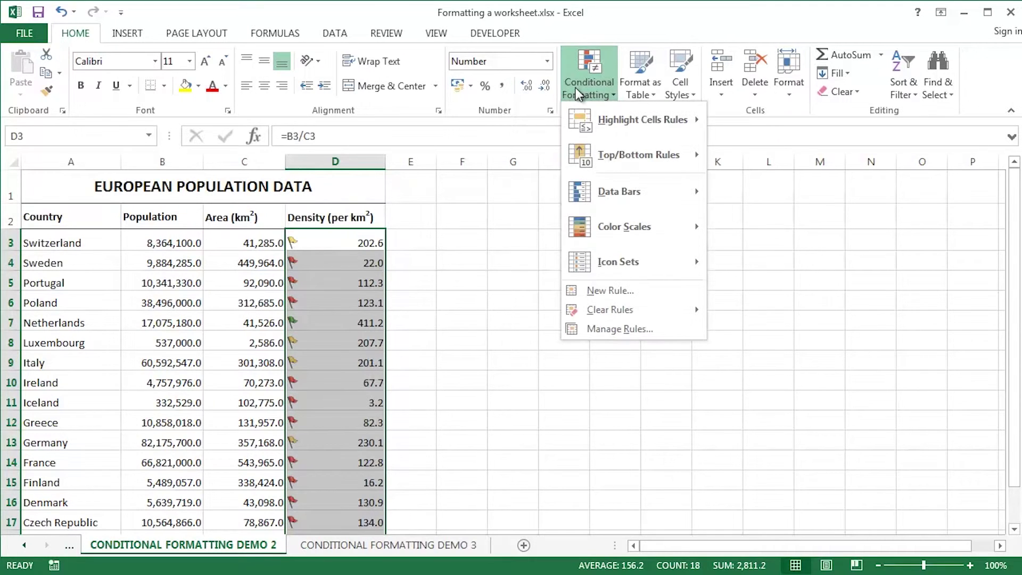
left_click(603, 329)
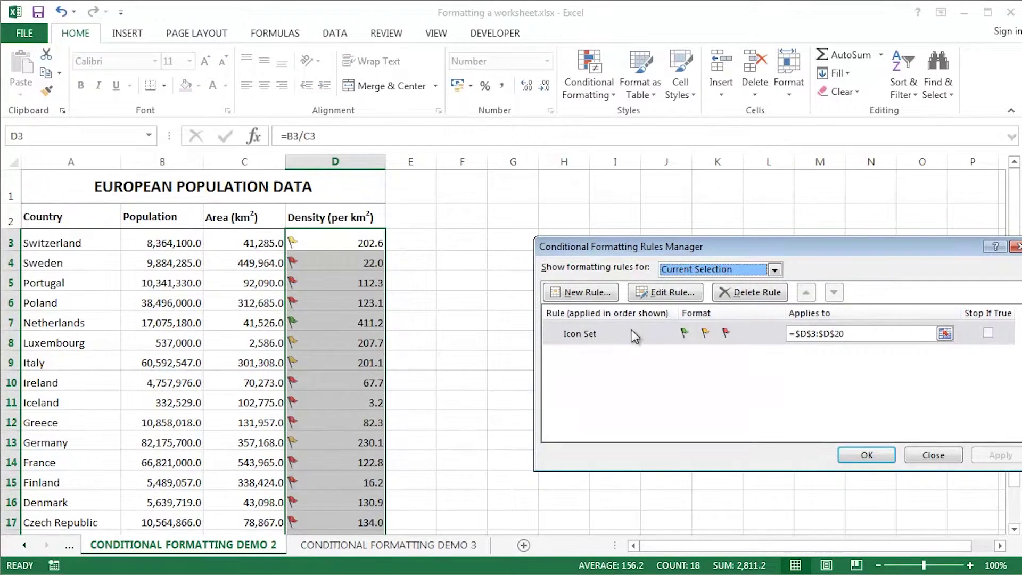
left_click_drag(647, 247, 523, 195)
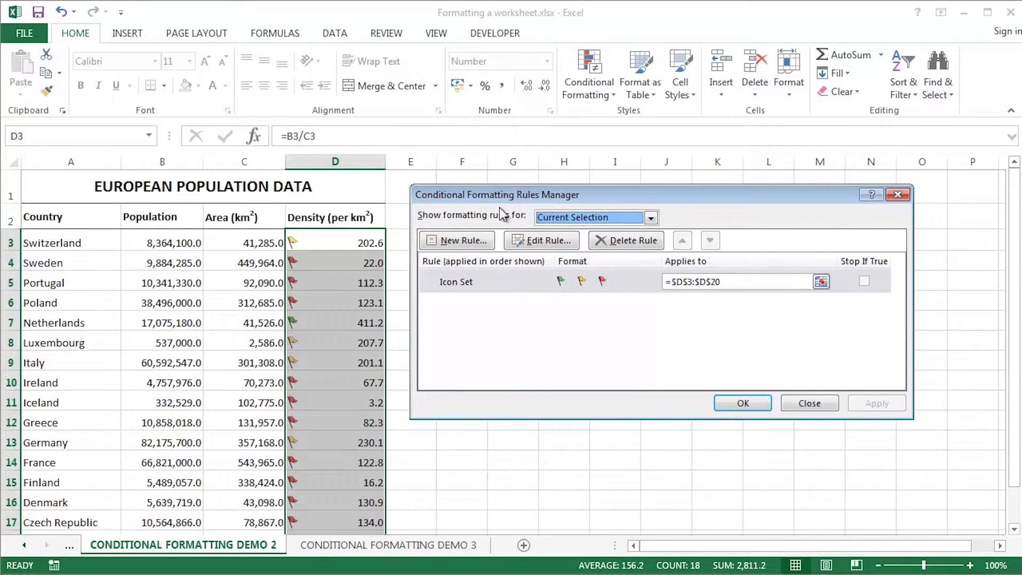
double_click(511, 284)
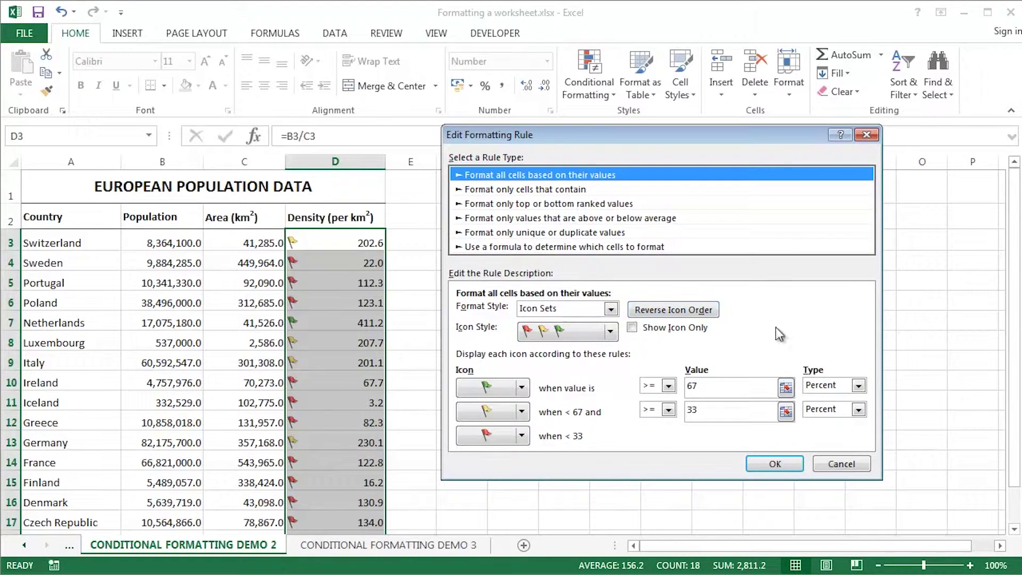
left_click_drag(732, 386, 634, 386)
left_click_drag(727, 413, 667, 410)
left_click_drag(716, 386, 659, 418)
left_click_drag(710, 387, 667, 391)
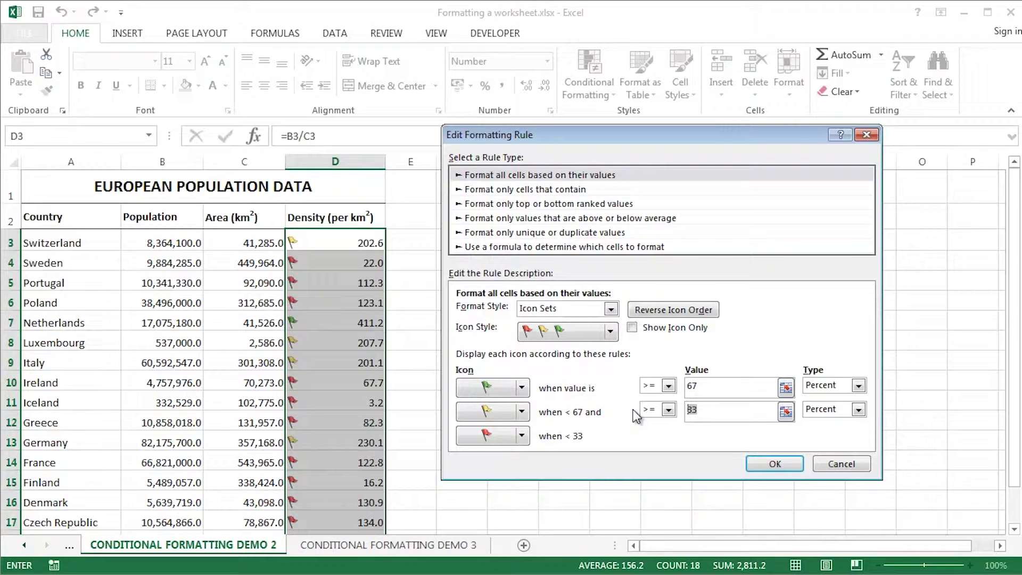
- Reverse the icon order of the flag rule and apply the change to the density values
left_click(675, 312)
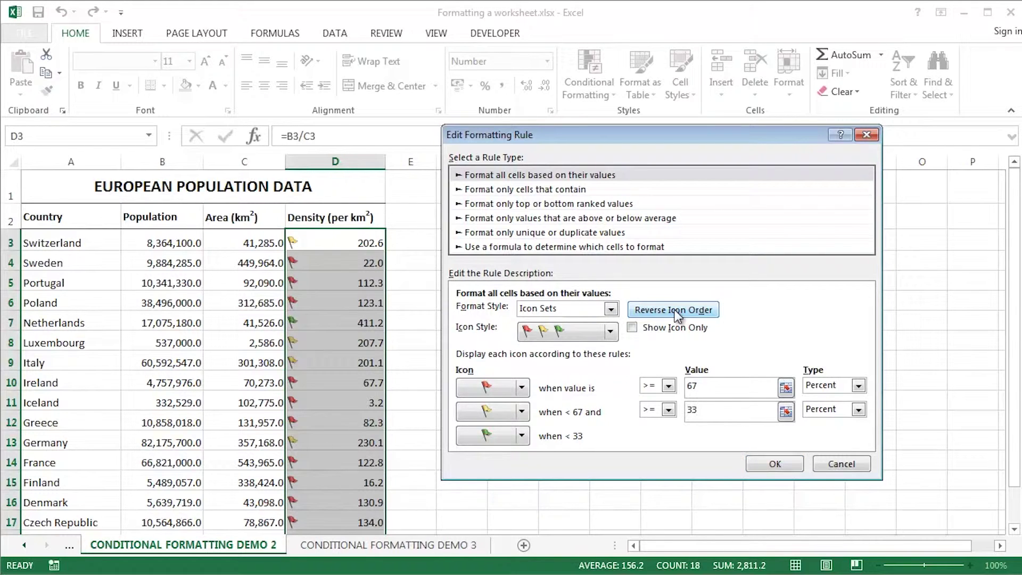
left_click(775, 465)
left_click(878, 403)
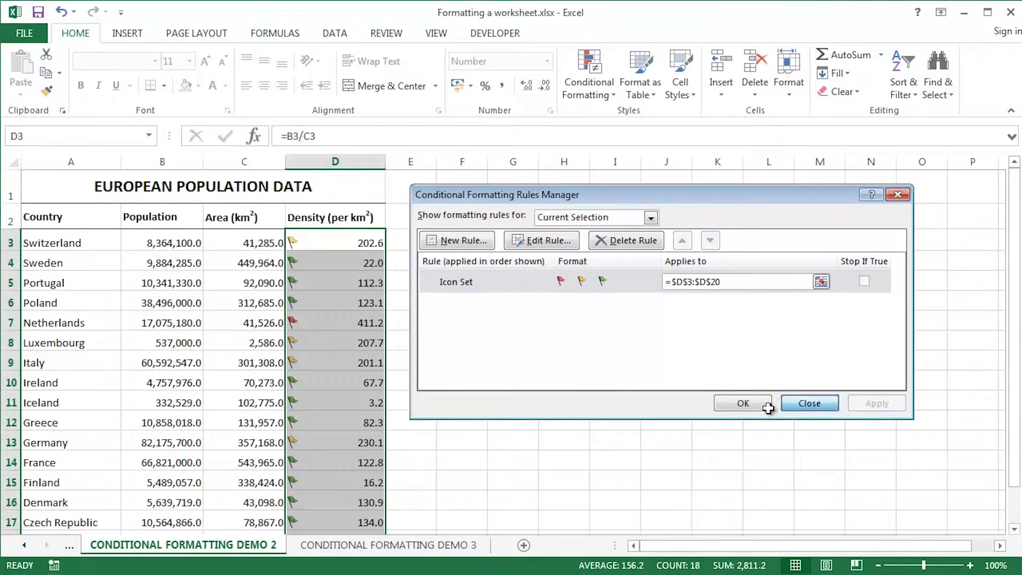
left_click(737, 404)
left_click(552, 261)
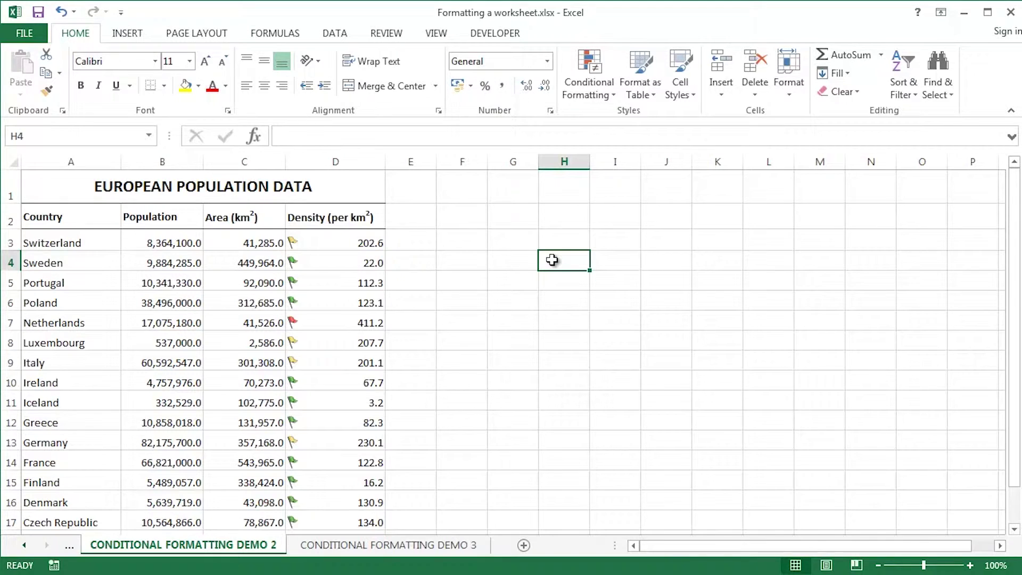
- Clear the conditional formatting rules from the density values D3:D20
left_click(355, 243)
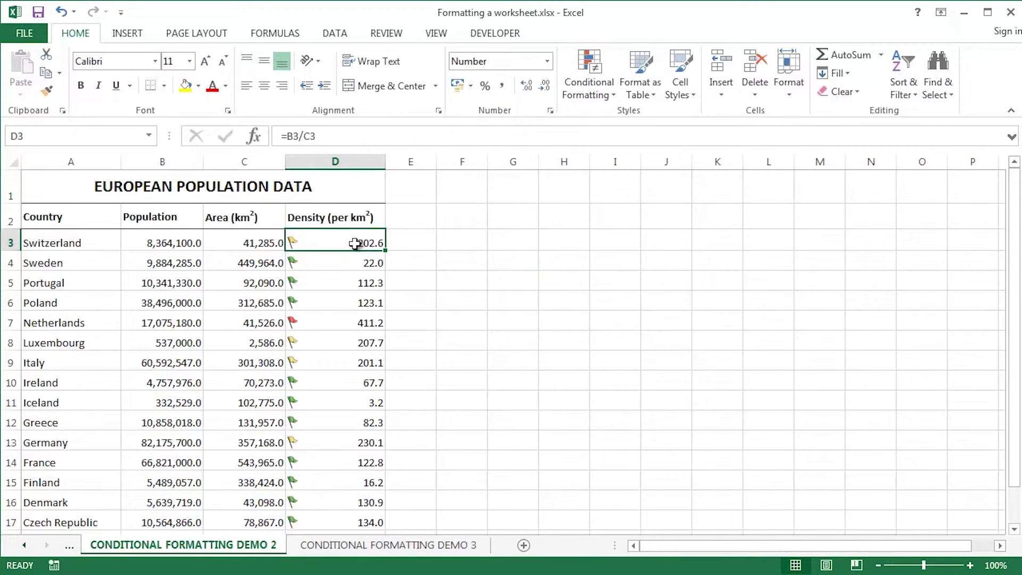
key("ctrl+shift+Down")
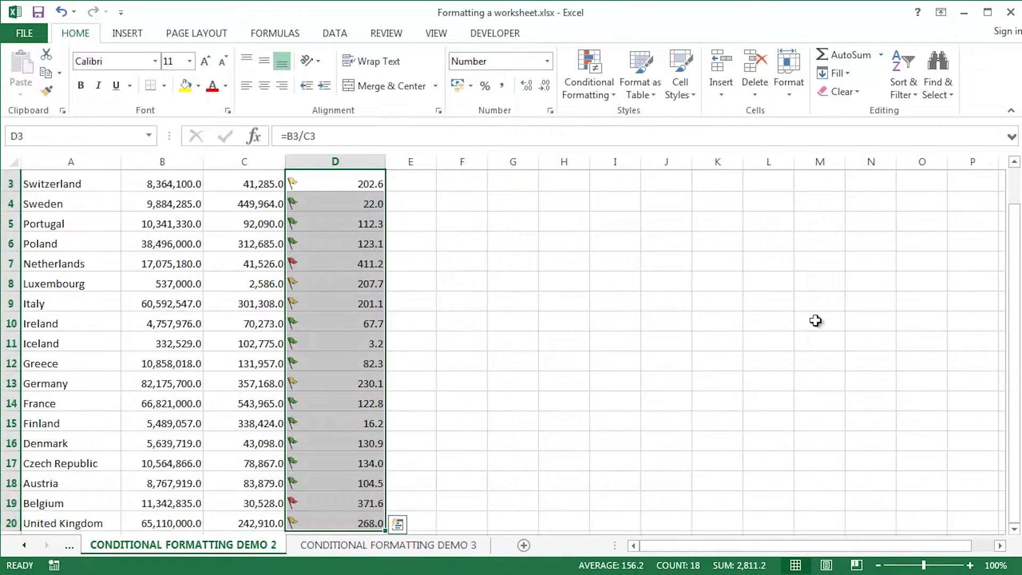
scroll(780, 316, "up", 1)
left_click(580, 95)
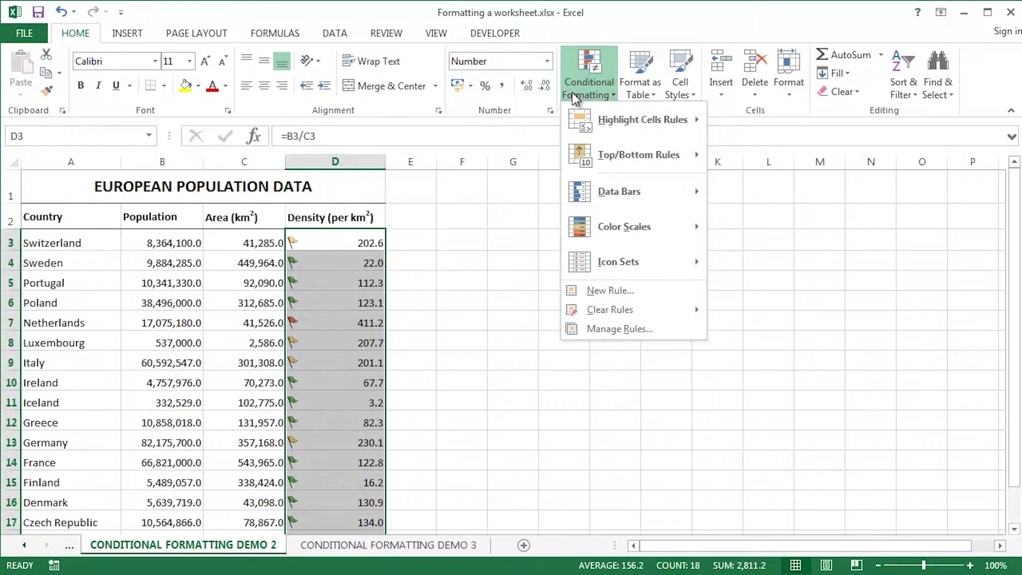
mouse_move(606, 154)
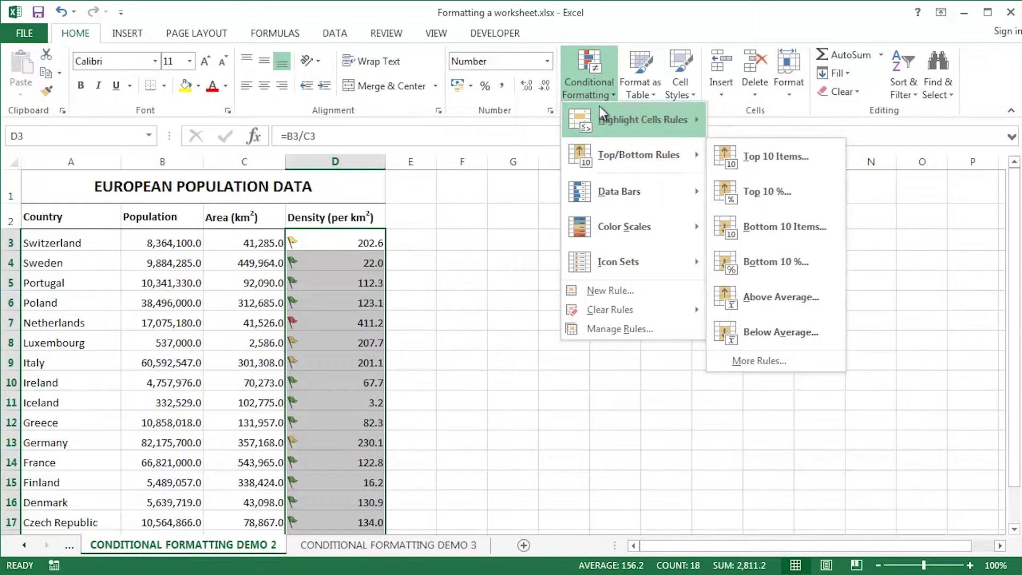
mouse_move(632, 309)
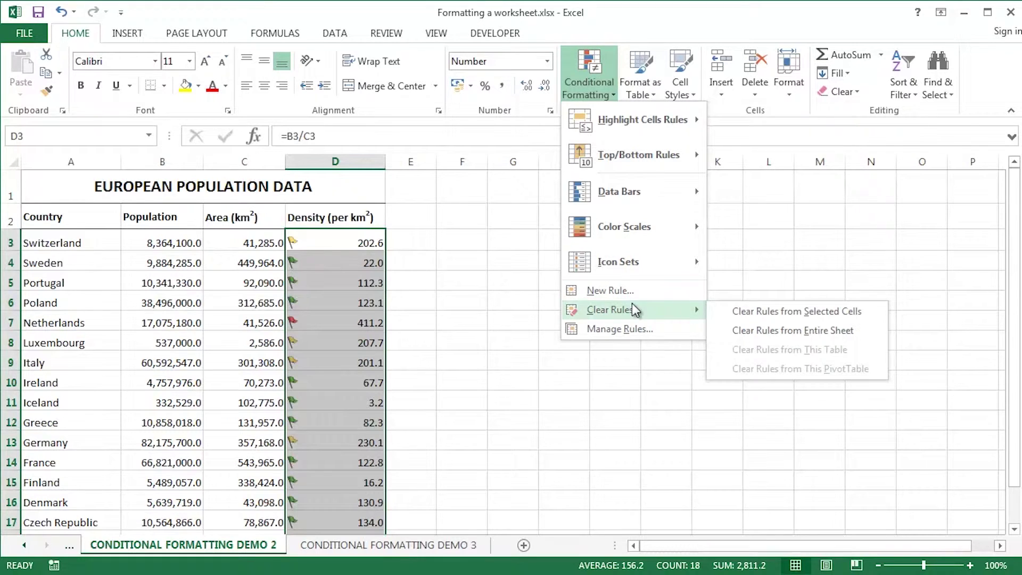
left_click(787, 312)
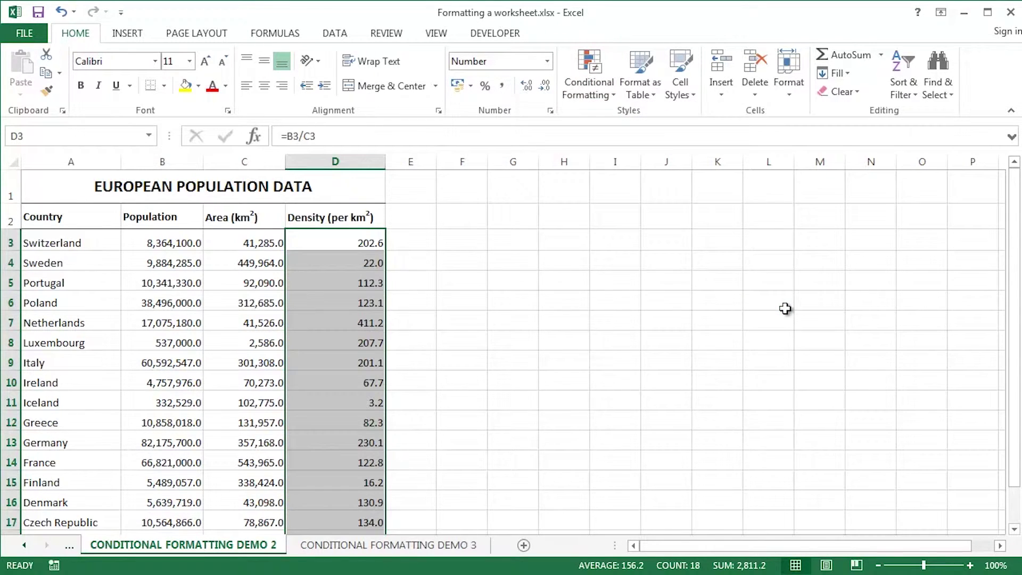
- Add an Above Average rule to the selected density values with a custom format using a standard red font colour
left_click(602, 87)
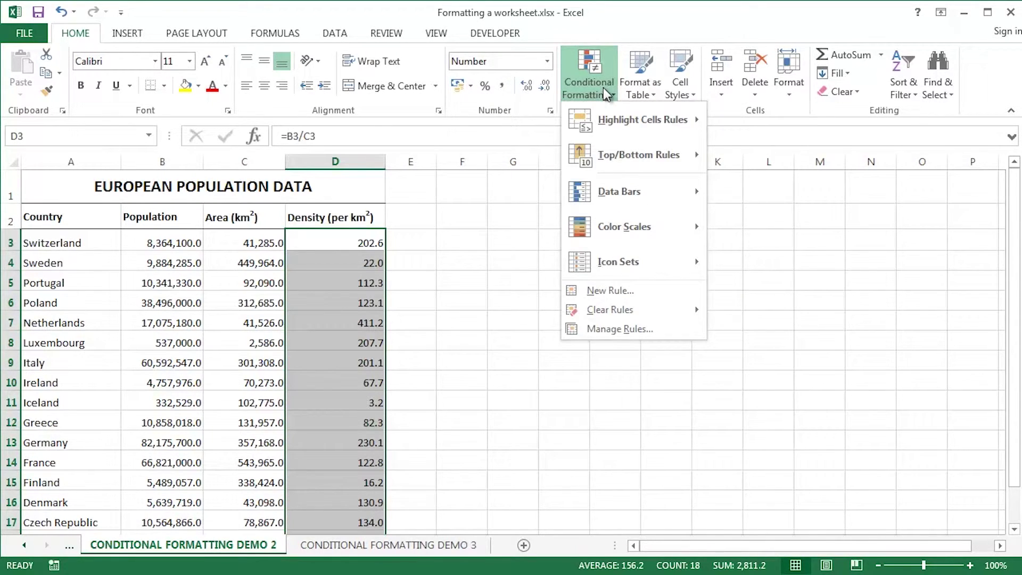
mouse_move(623, 154)
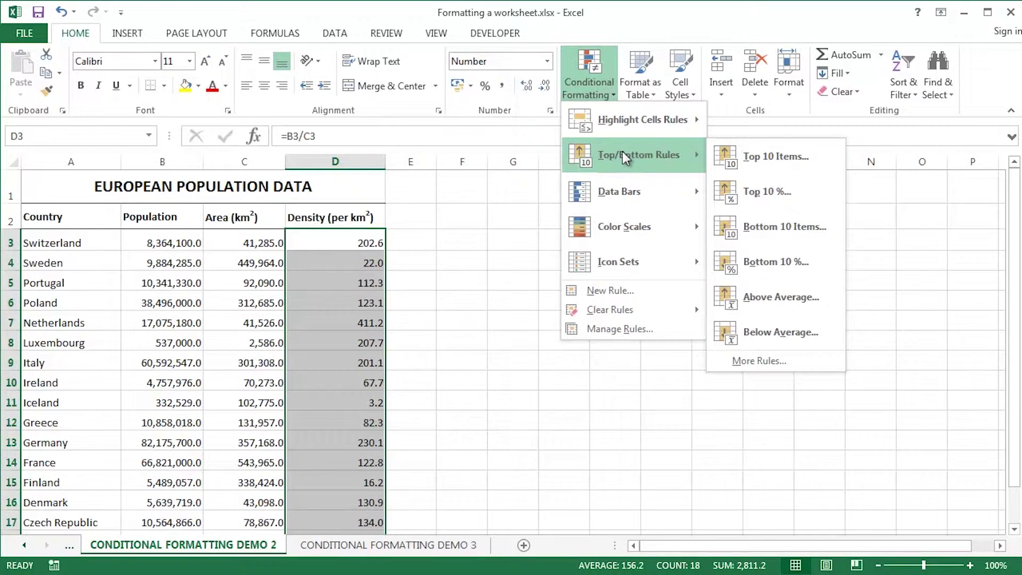
left_click(781, 297)
left_click_drag(702, 247, 692, 276)
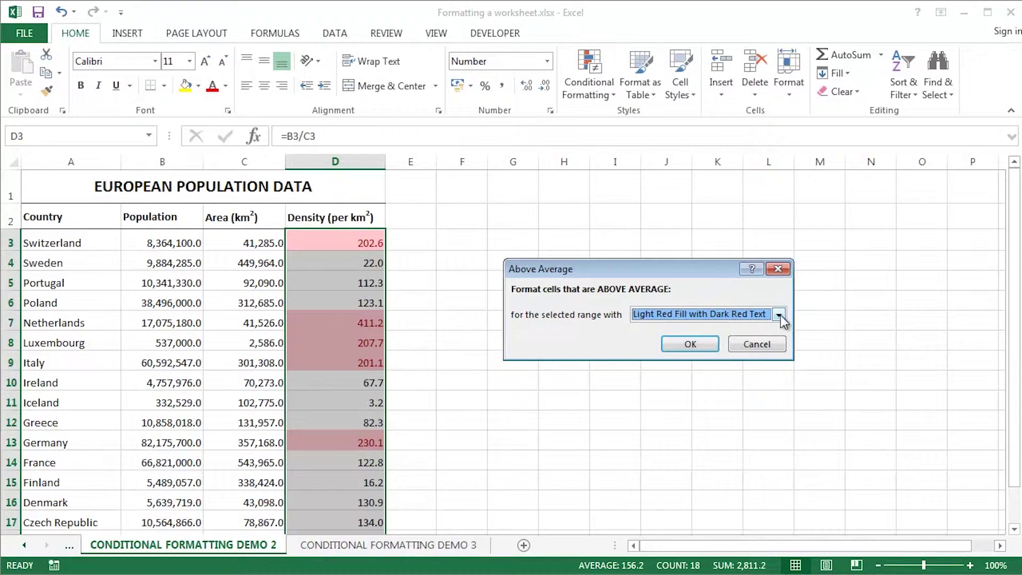
left_click(746, 312)
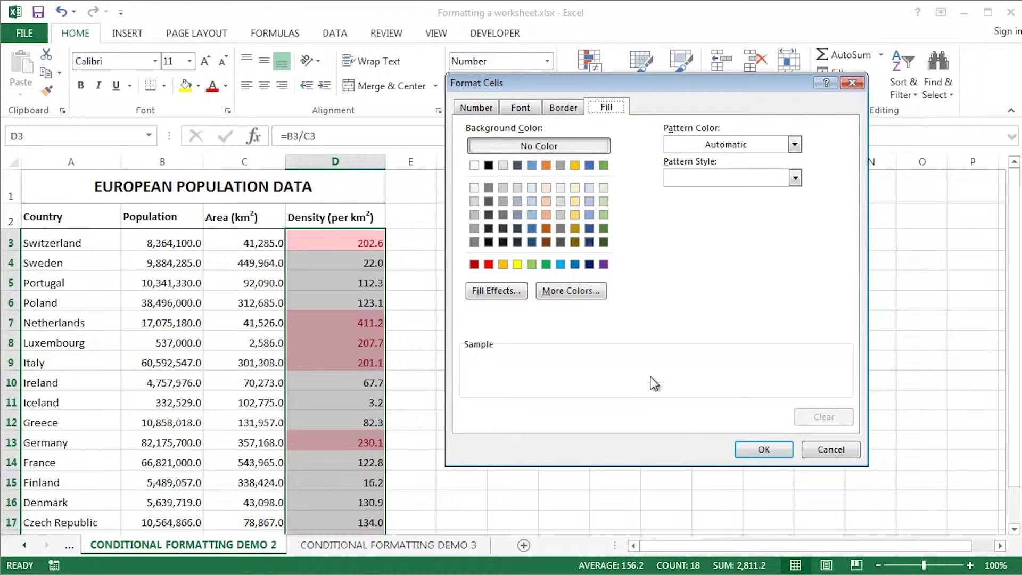
left_click(522, 109)
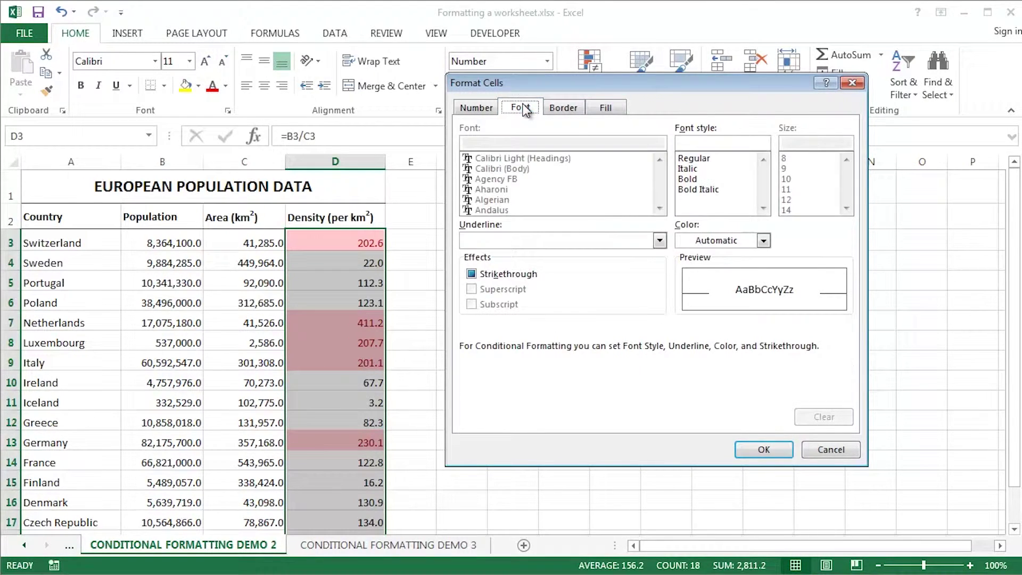
left_click(708, 241)
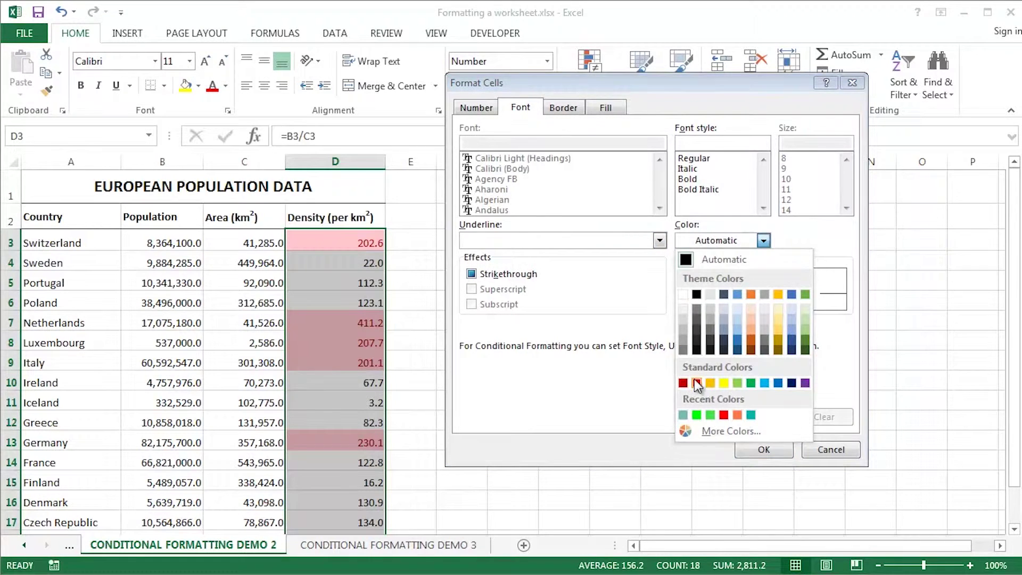
left_click(696, 383)
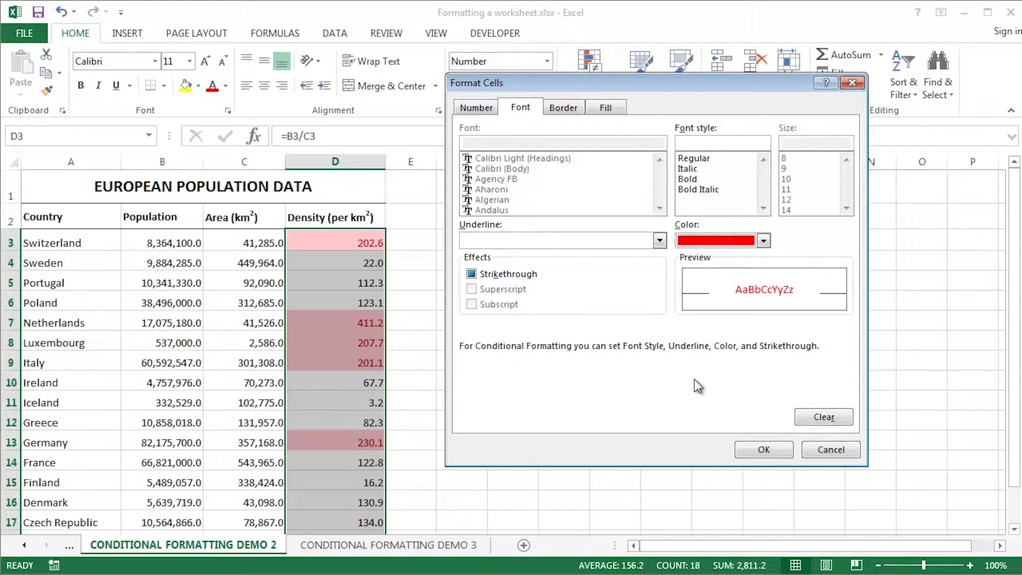
left_click(764, 450)
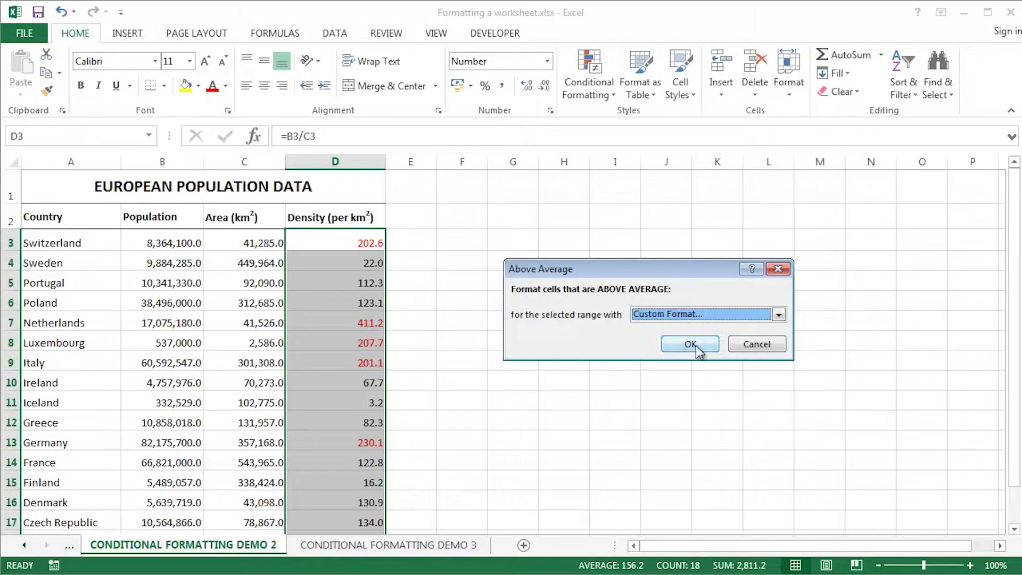
left_click(691, 345)
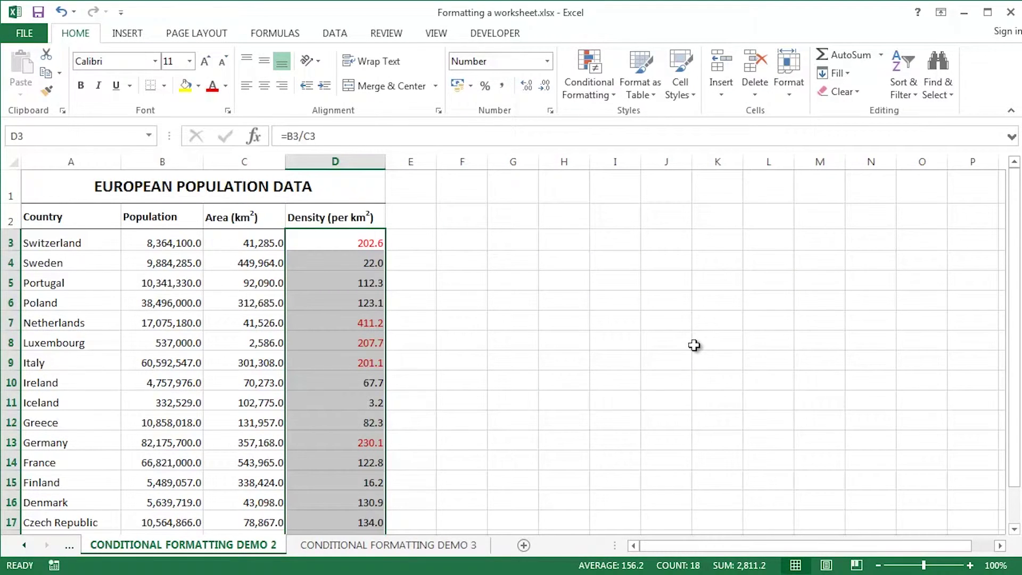
- Add a Below Average rule to the same density values with a custom bright green font, and deselect the range
left_click(591, 85)
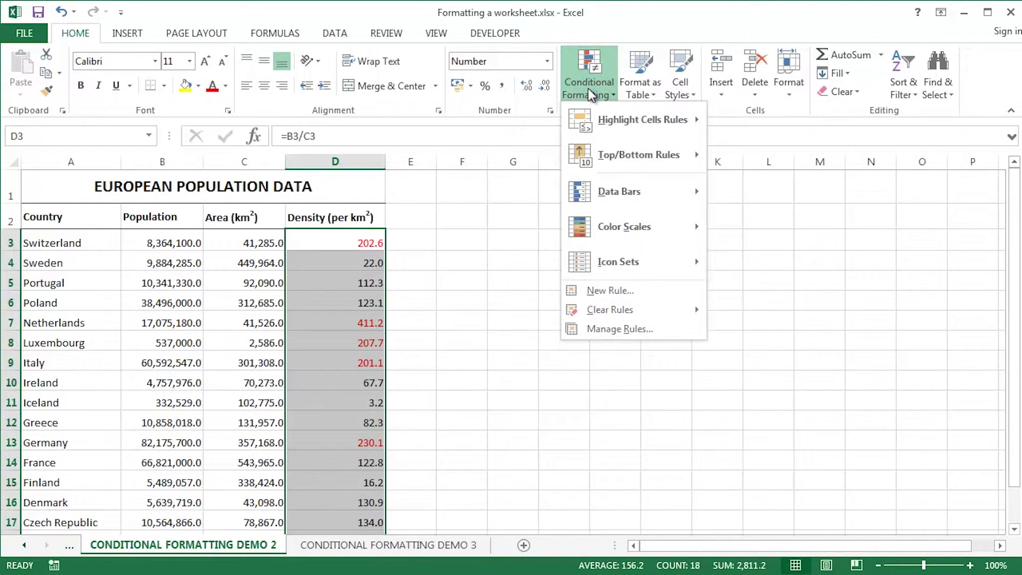
mouse_move(630, 148)
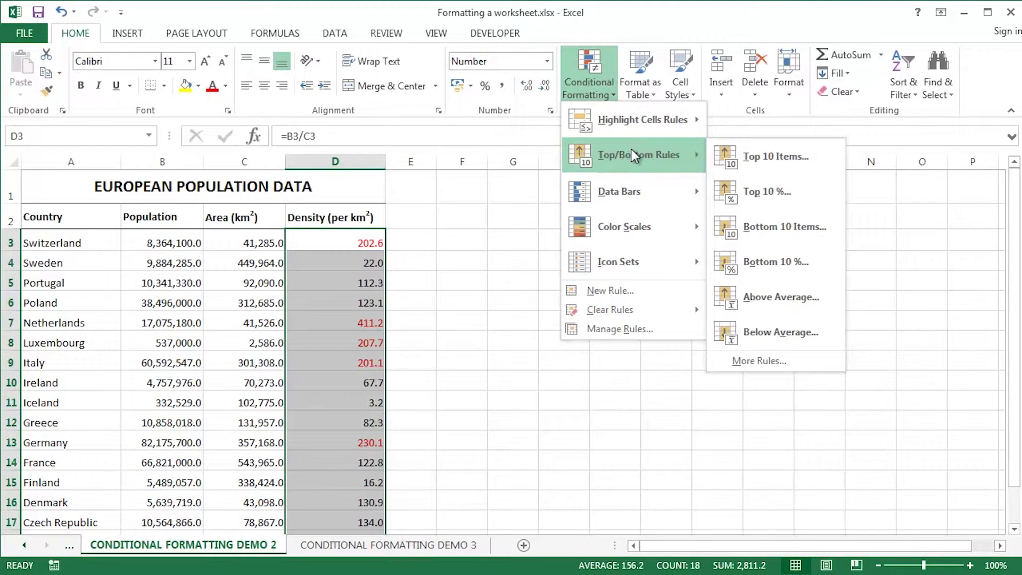
left_click(767, 330)
left_click(776, 314)
left_click(682, 391)
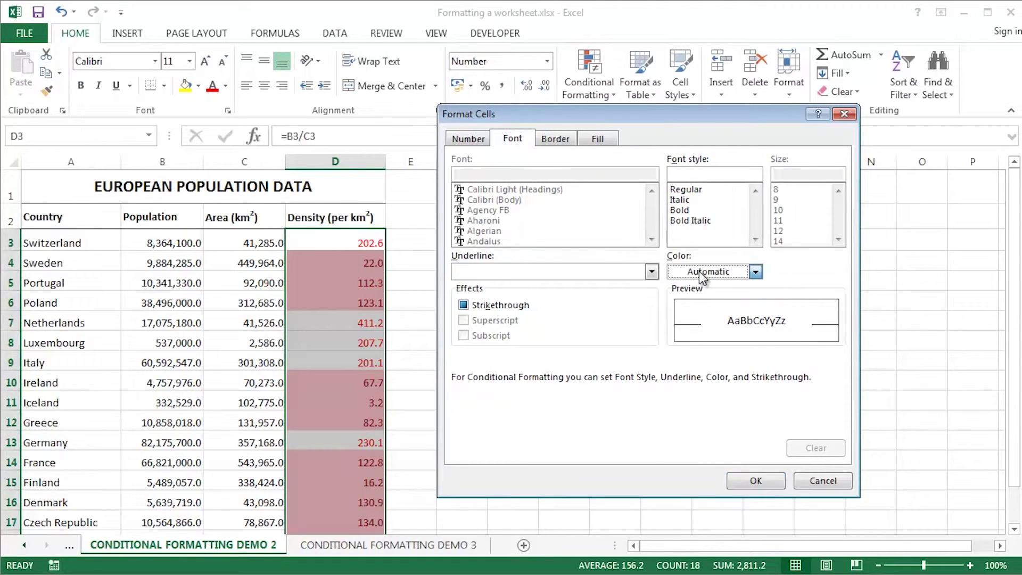
left_click(755, 271)
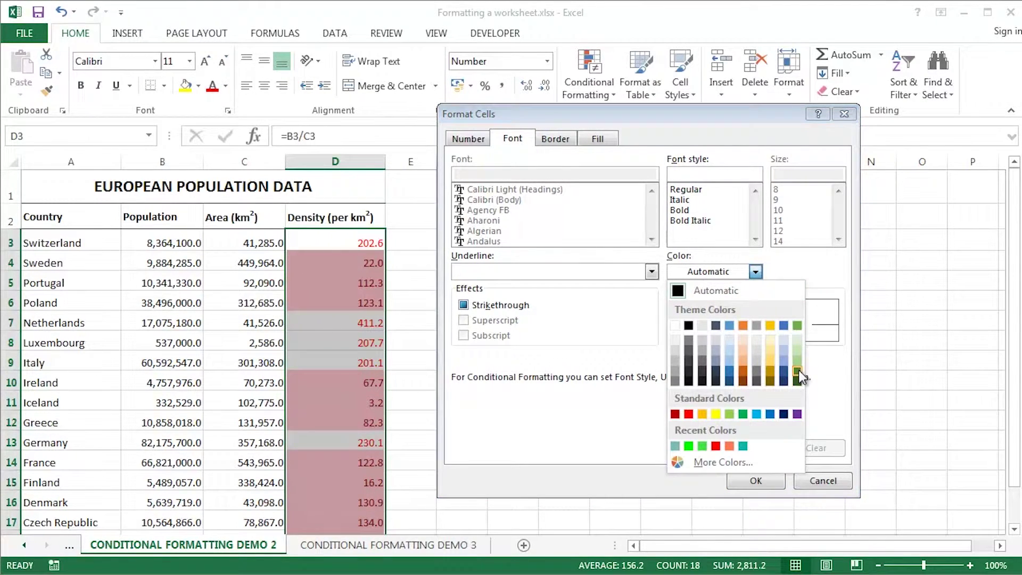
left_click(691, 446)
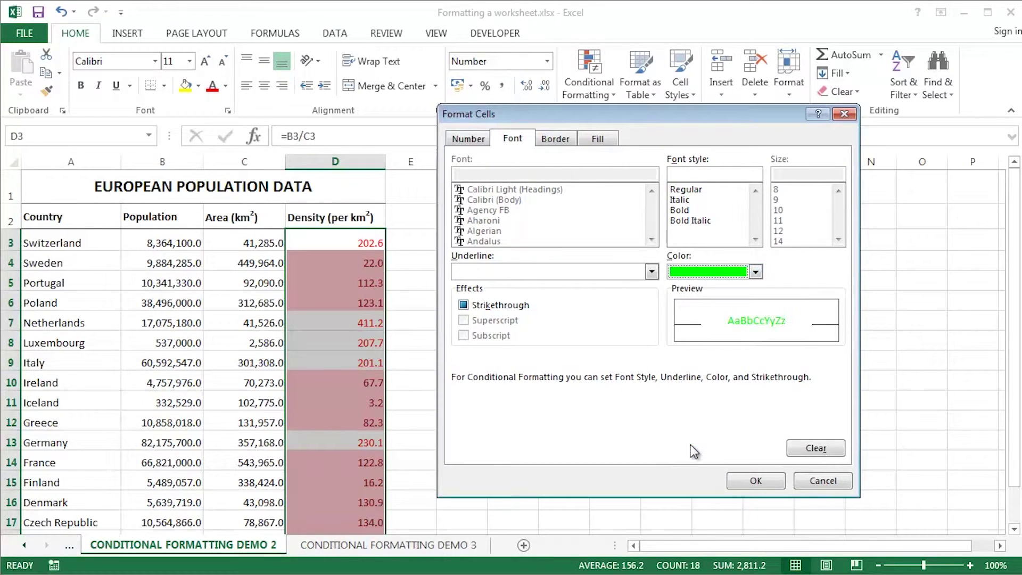
left_click(756, 480)
left_click(710, 349)
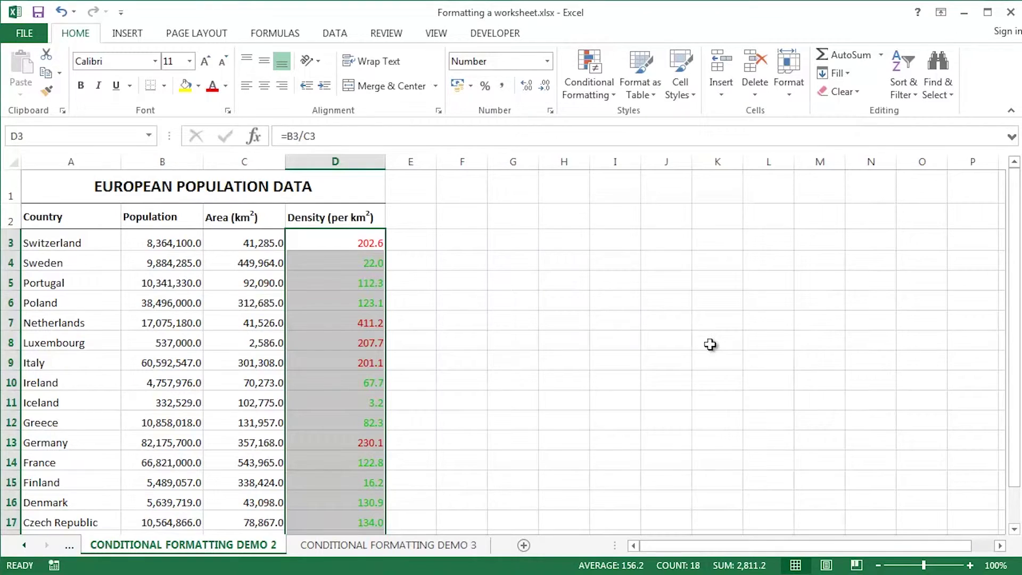
left_click(519, 275)
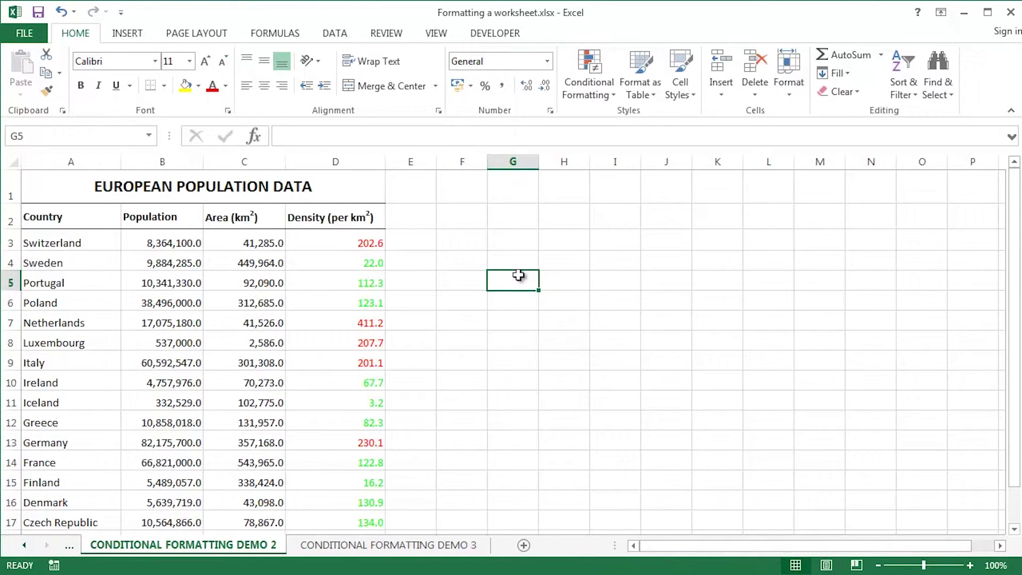
- Edit the Below Average rule of the density values D3:D20 to format values equal or below the average, and apply it
left_click(362, 239)
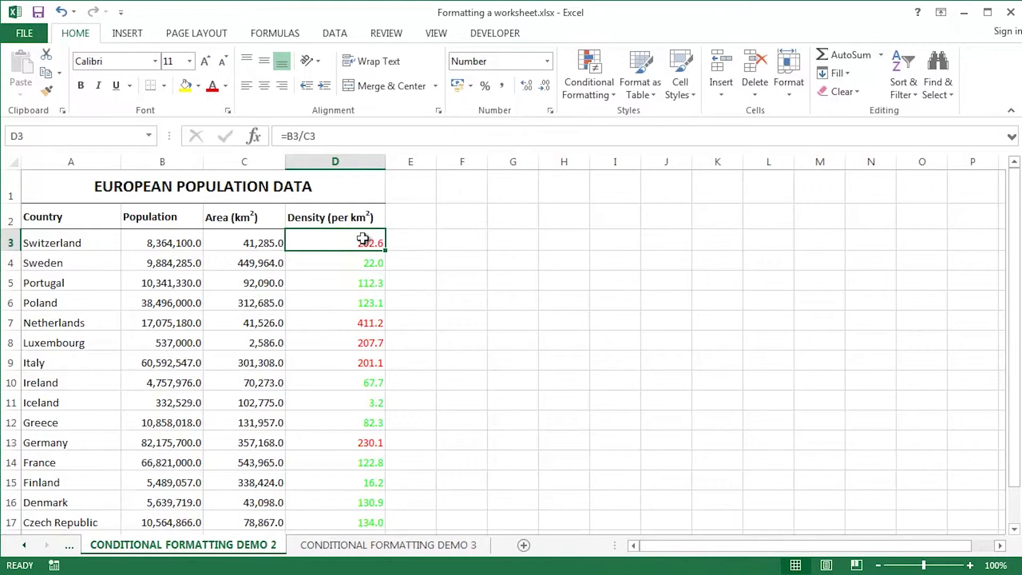
key("ctrl+shift+Down")
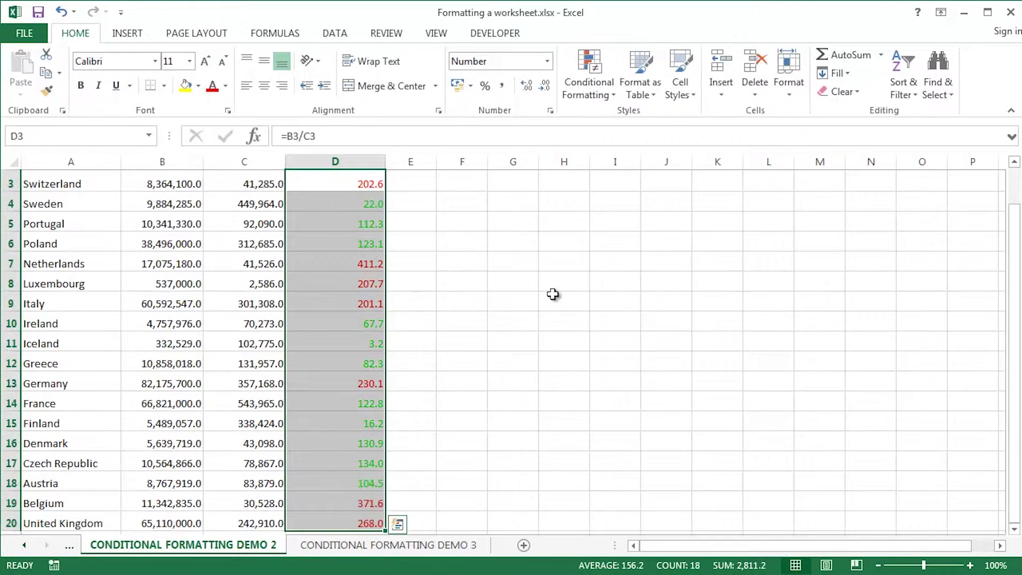
scroll(554, 294, "up", 1)
left_click(591, 90)
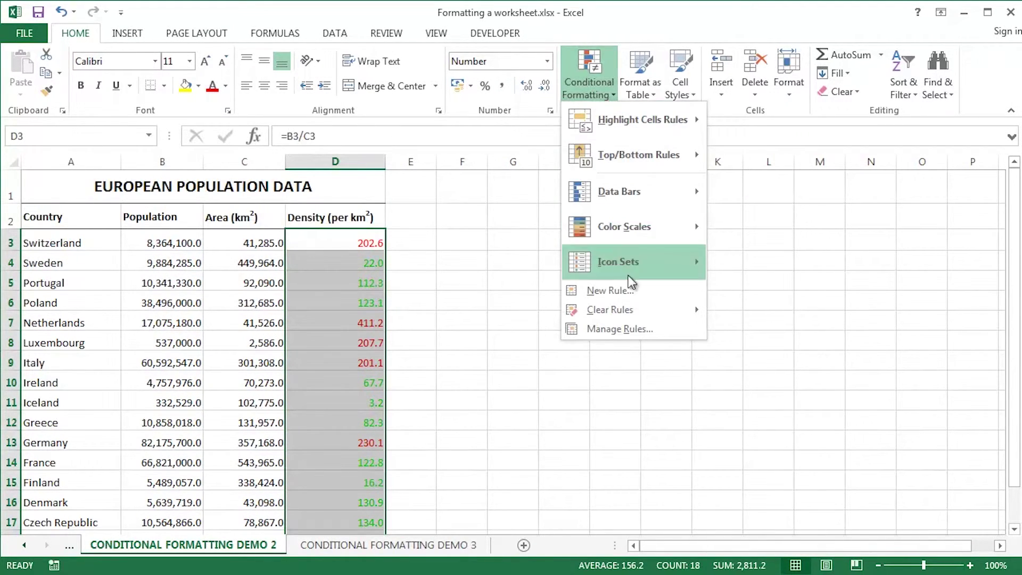
left_click(633, 328)
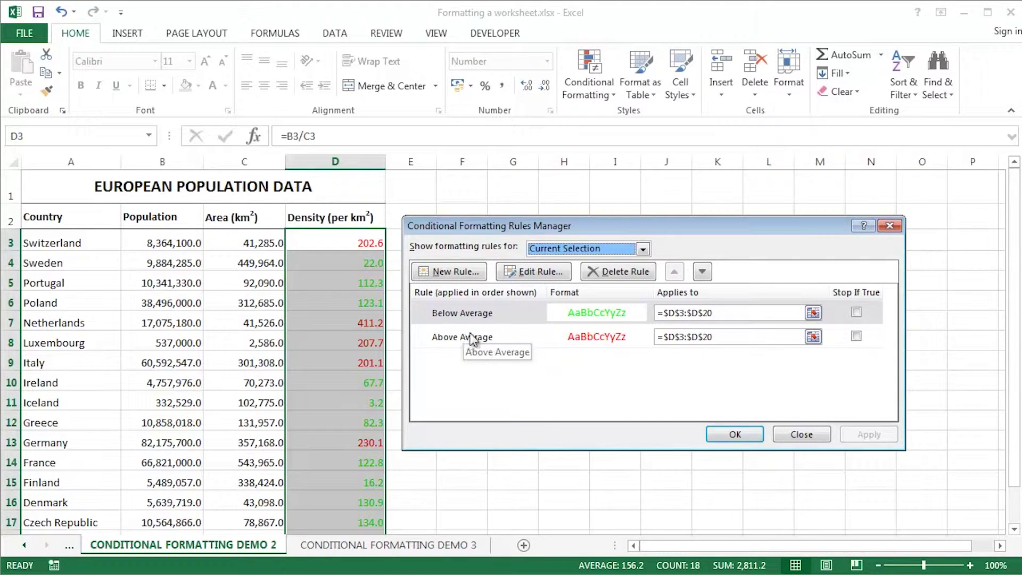
double_click(484, 314)
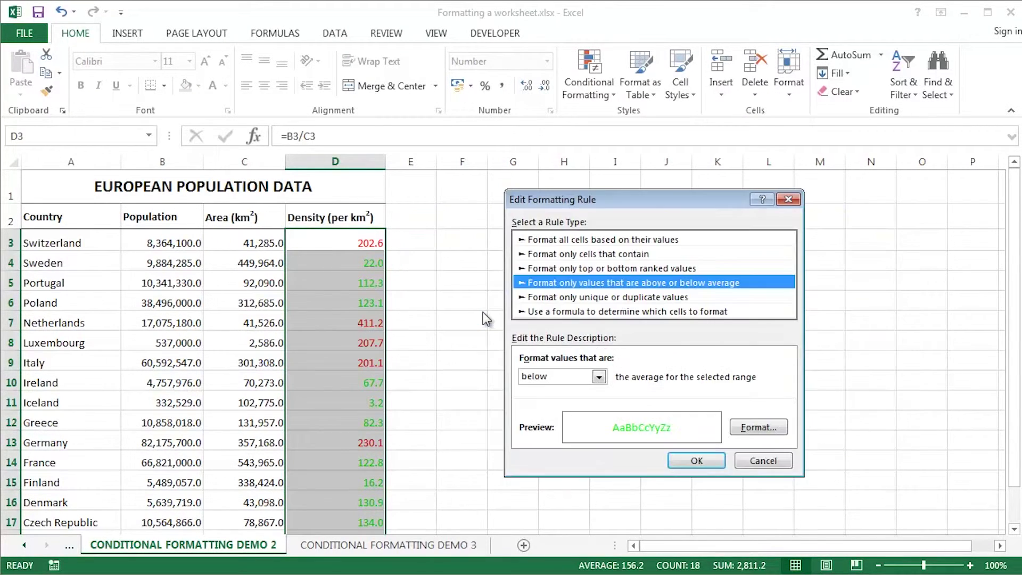
left_click(544, 375)
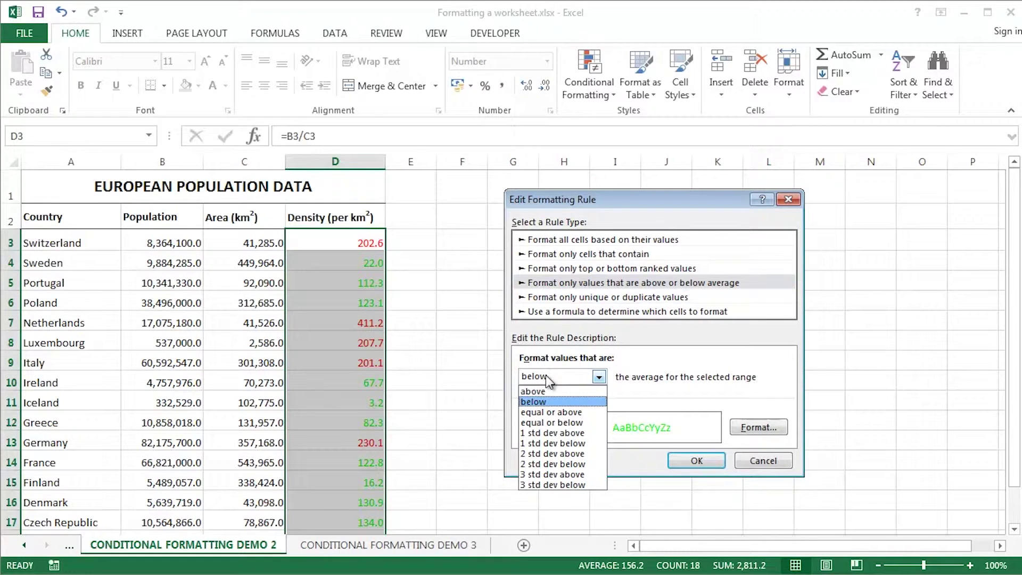
left_click(551, 423)
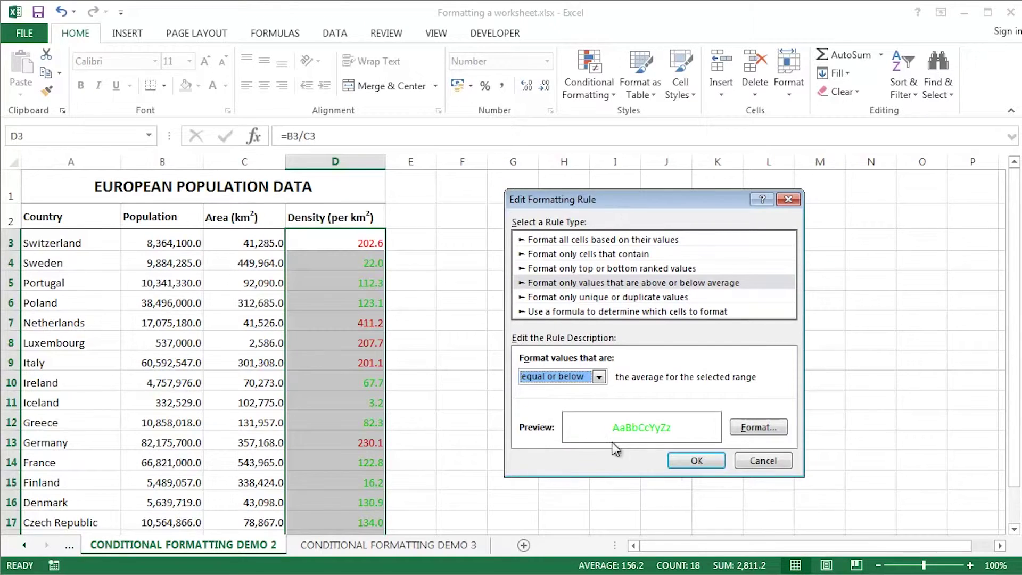
left_click(694, 461)
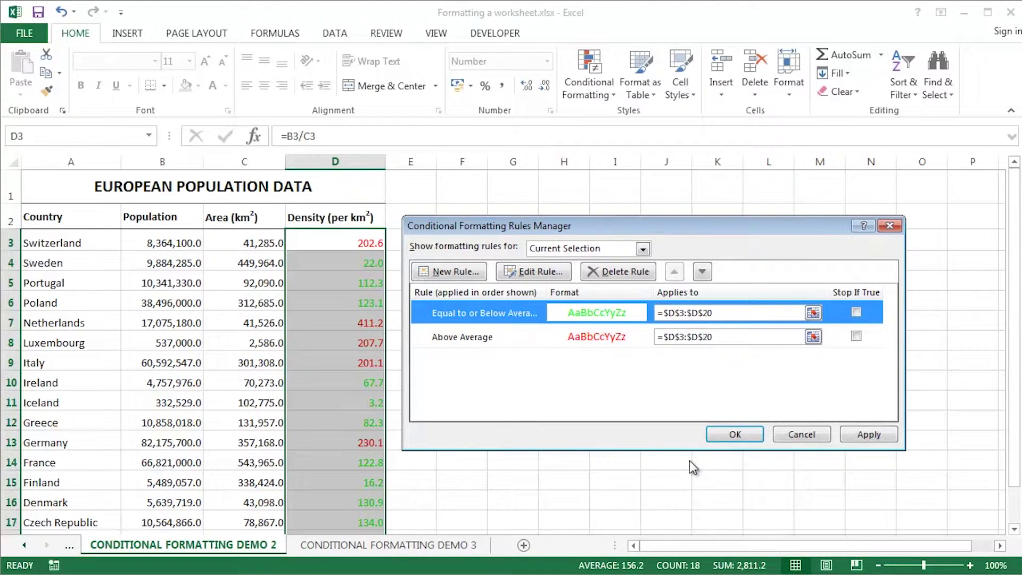
left_click(745, 435)
left_click(426, 263)
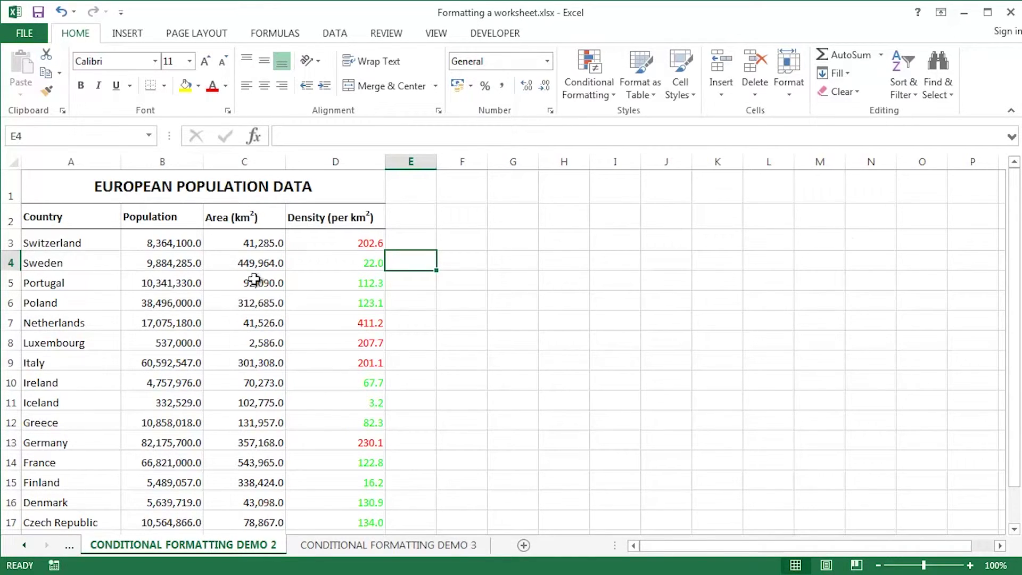
- Test the density rules by changing Sweden's population in B4 to 98842850, and undo that change
left_click(194, 264)
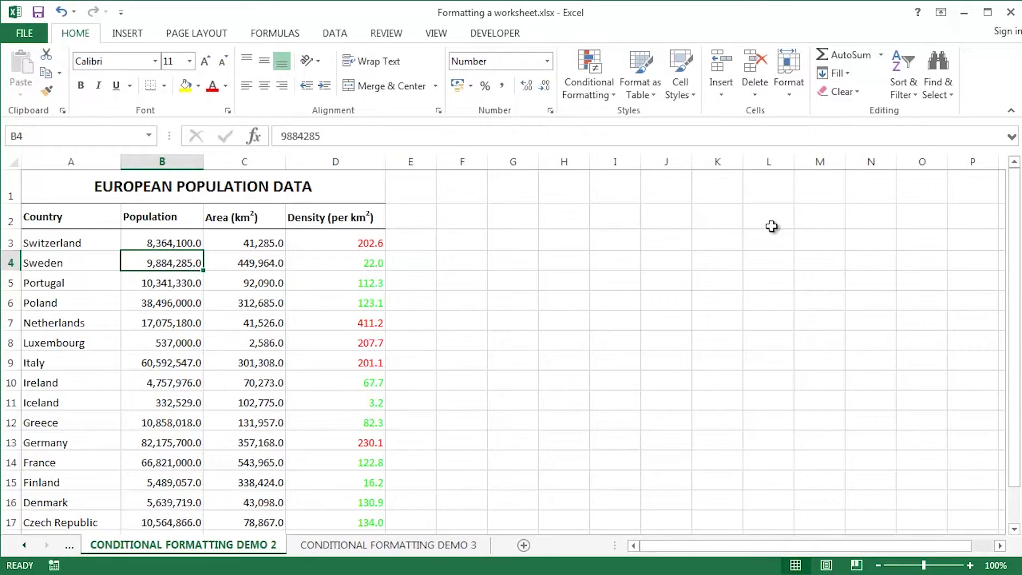
key("F2")
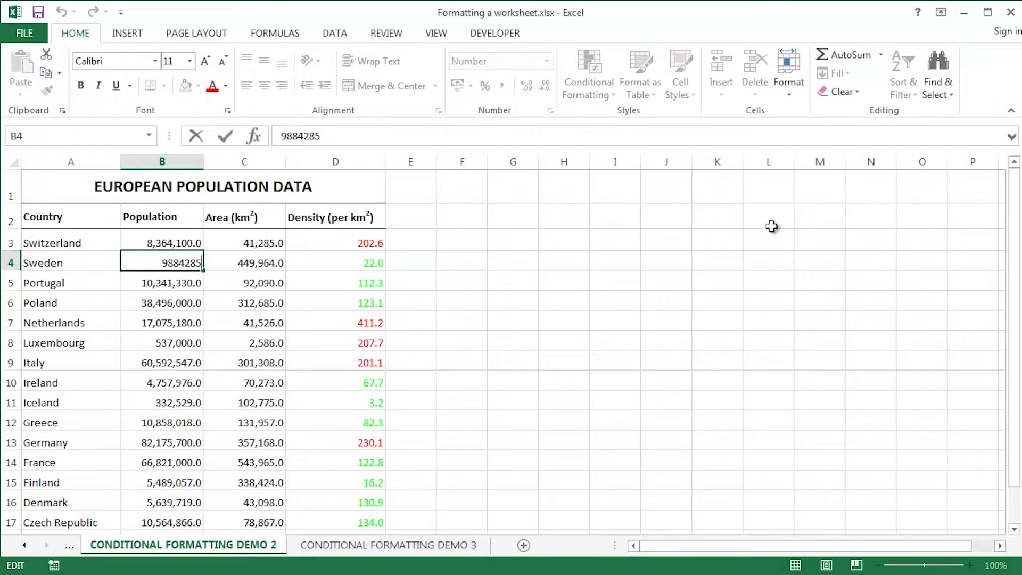
type("0")
key("Return")
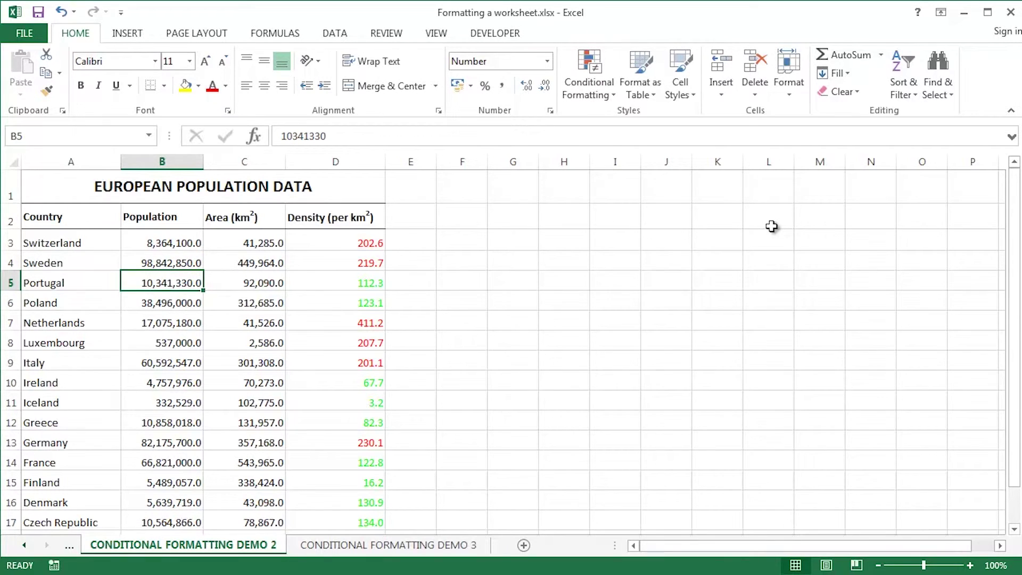
key("ctrl+z")
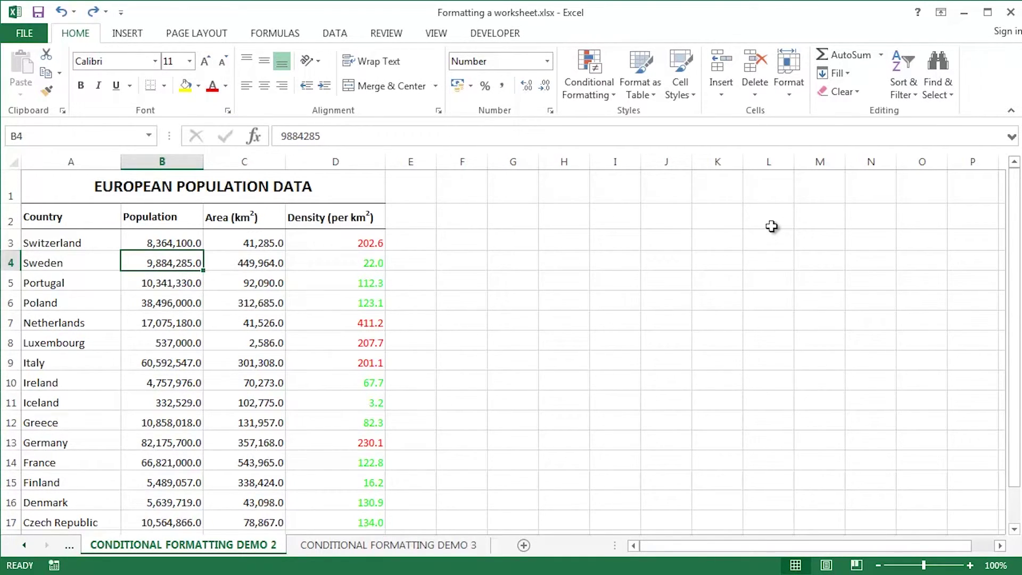
- Review the Equal to or Below Average and Above Average rules applied to the density values D3:D20, leaving both unedited
key("Up")
key("Right")
key("Right")
key("Right")
key("Left")
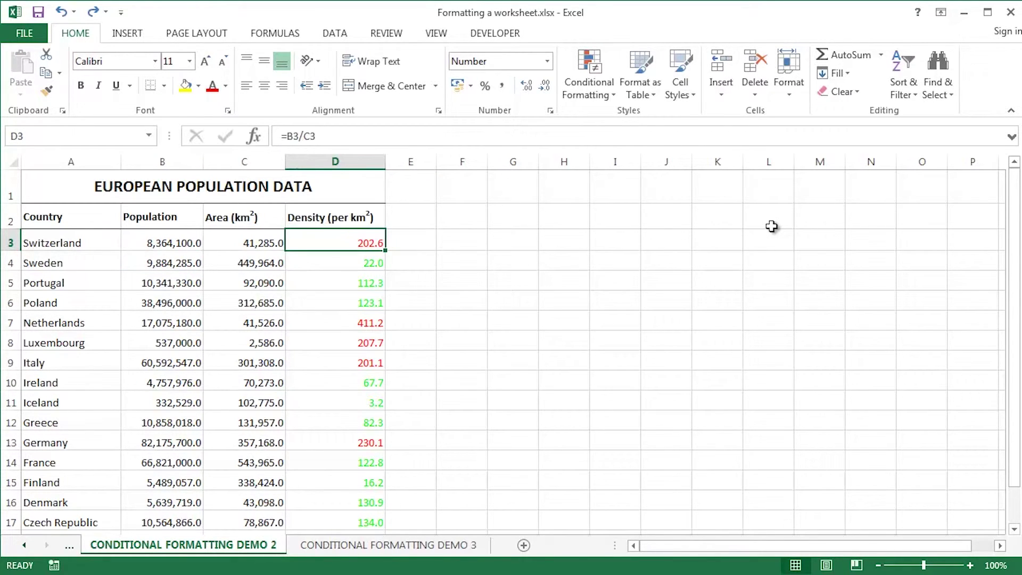
key("ctrl+shift+Down")
left_click_drag(1016, 258, 1014, 193)
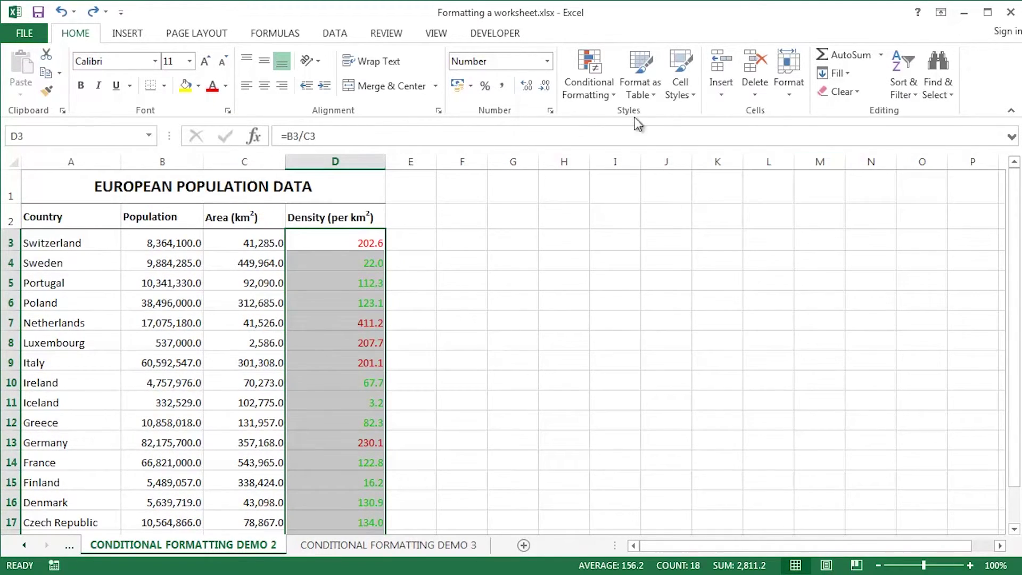
left_click(589, 91)
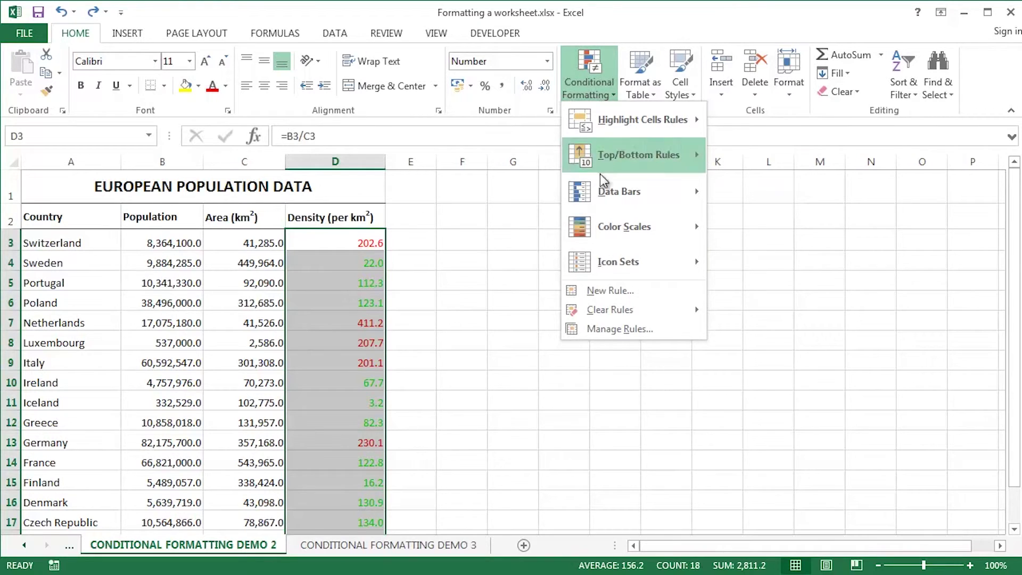
left_click(612, 328)
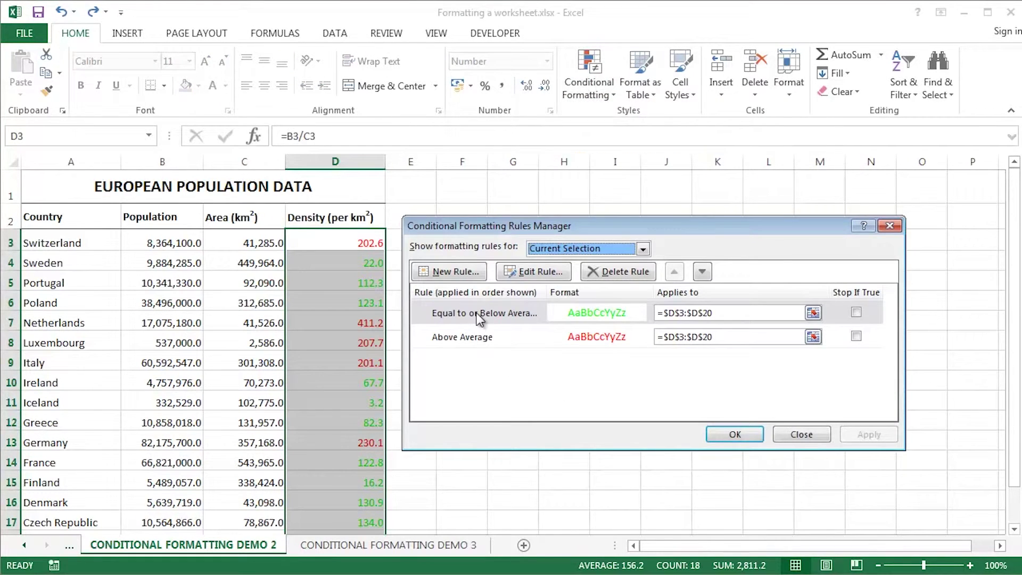
left_click(479, 317)
left_click(478, 336)
left_click(480, 310)
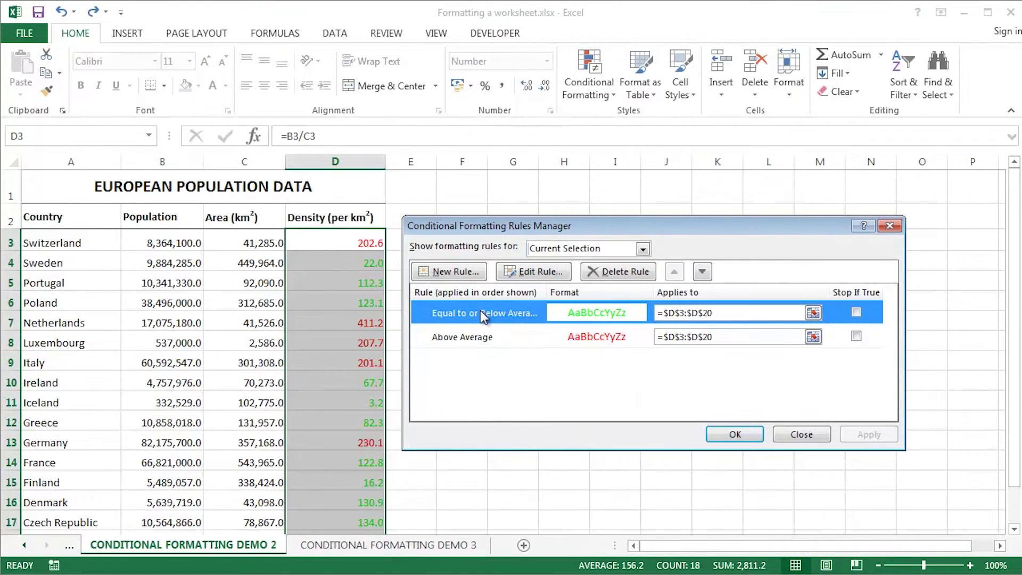
left_click(478, 336)
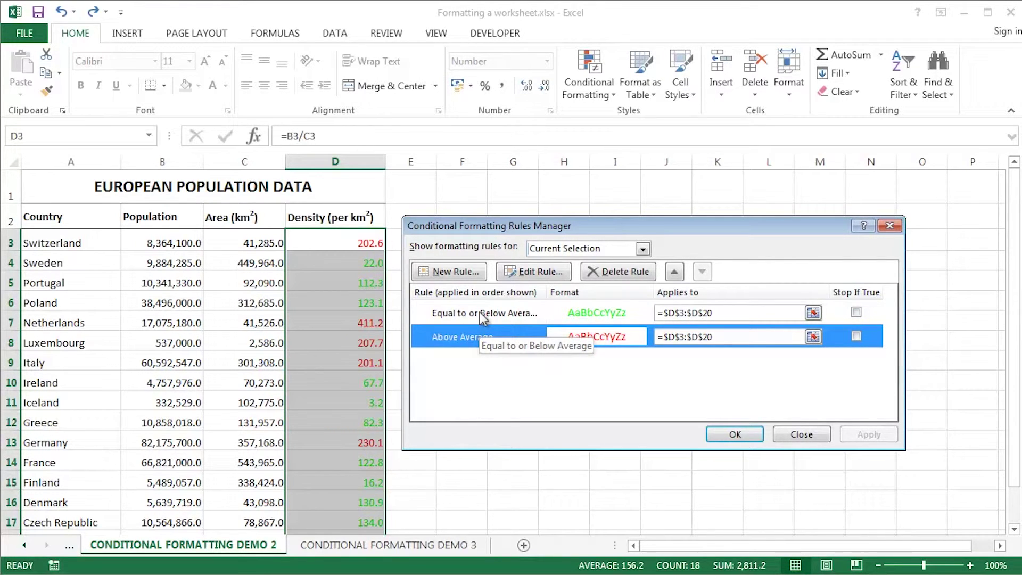
left_click(801, 434)
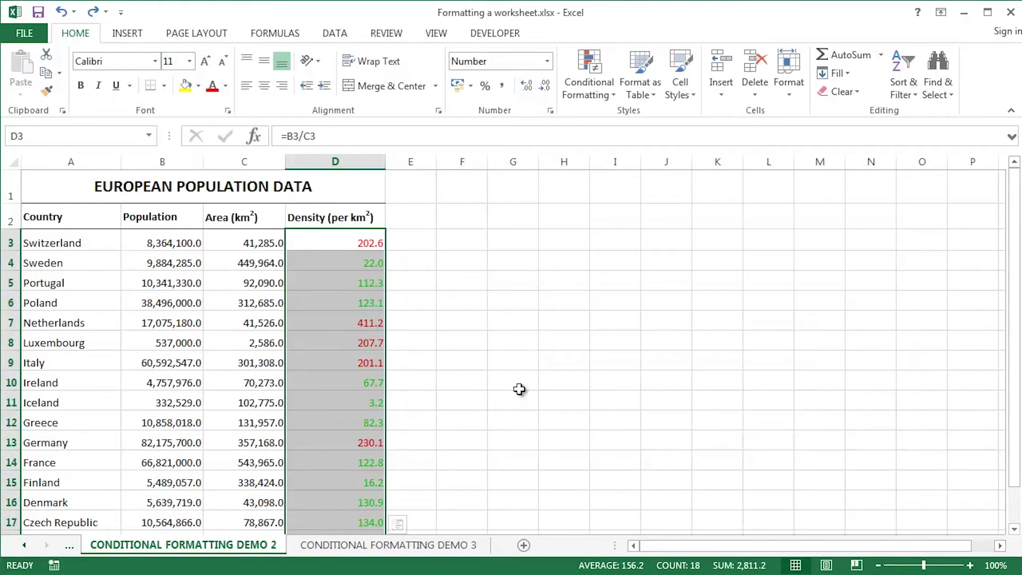
- Deselect the density range and switch to the CONDITIONAL FORMATTING DEMO 3 worksheet
left_click(464, 238)
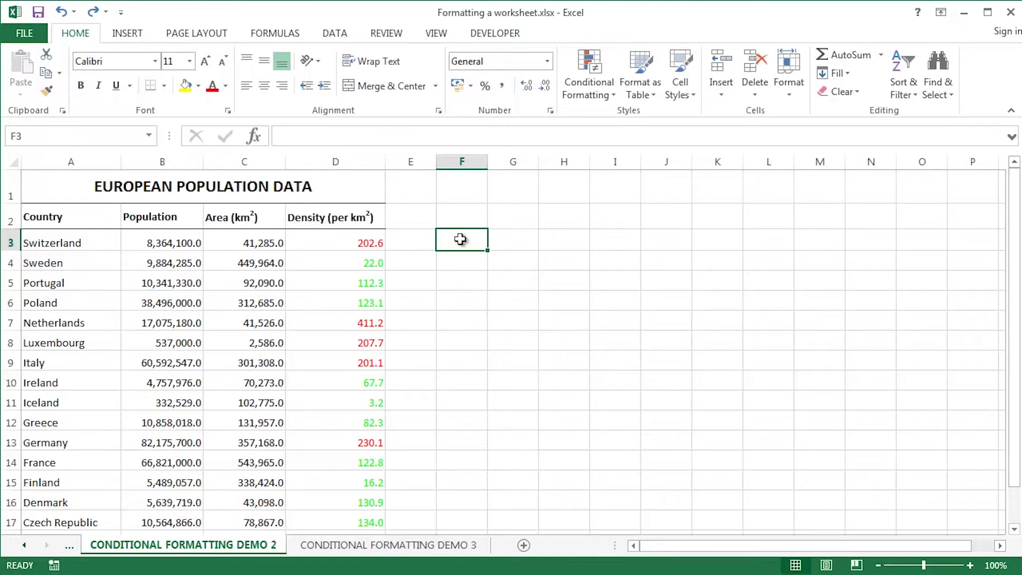
left_click(376, 545)
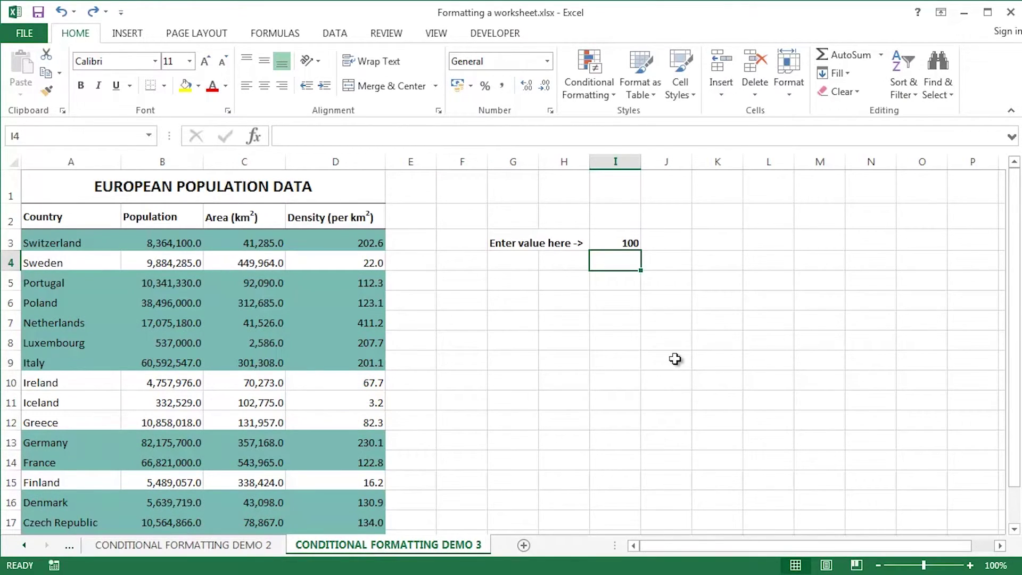